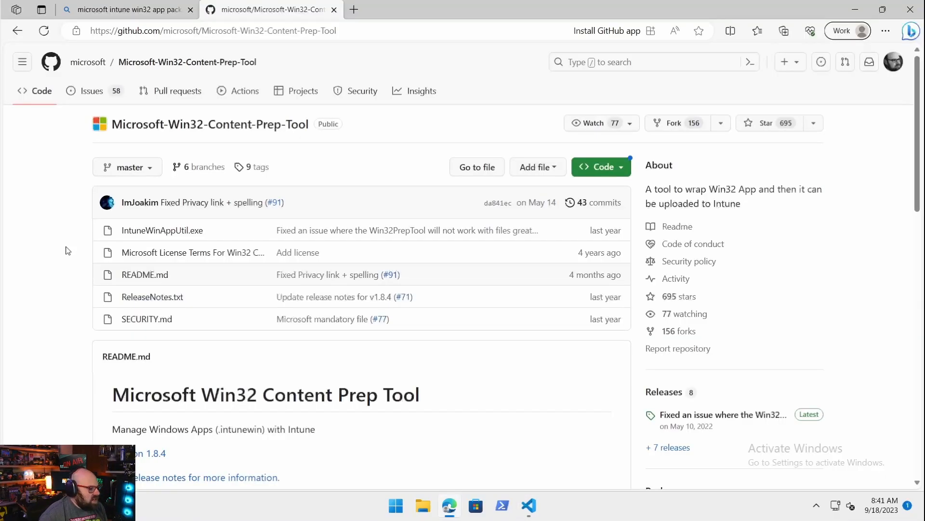
- Download the Microsoft-Win32-Content-Prep-Tool repository from GitHub as a ZIP file
left_click(447, 507)
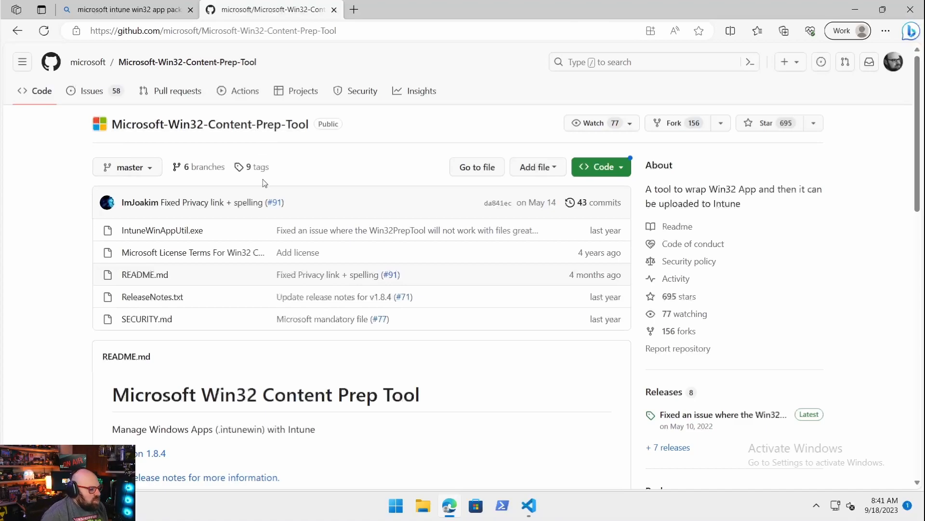
scroll(265, 180, "down", 4)
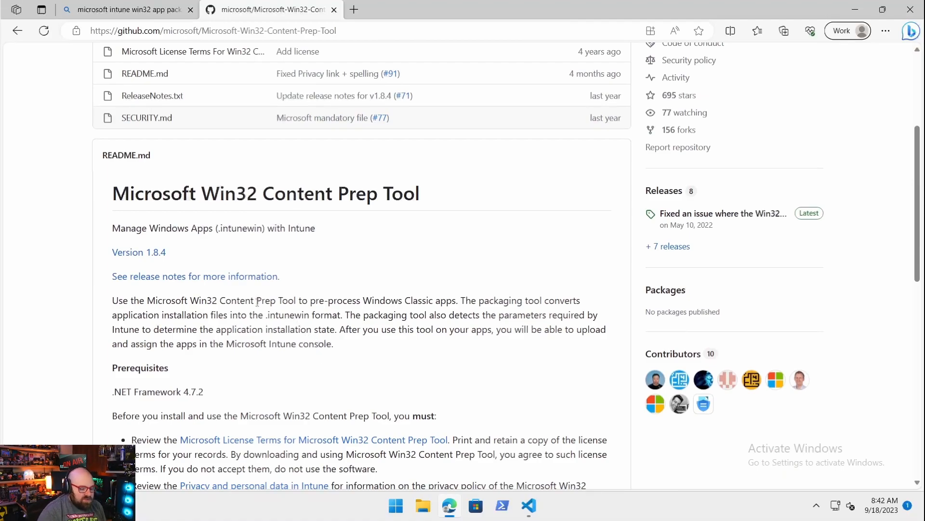
scroll(257, 302, "up", 4)
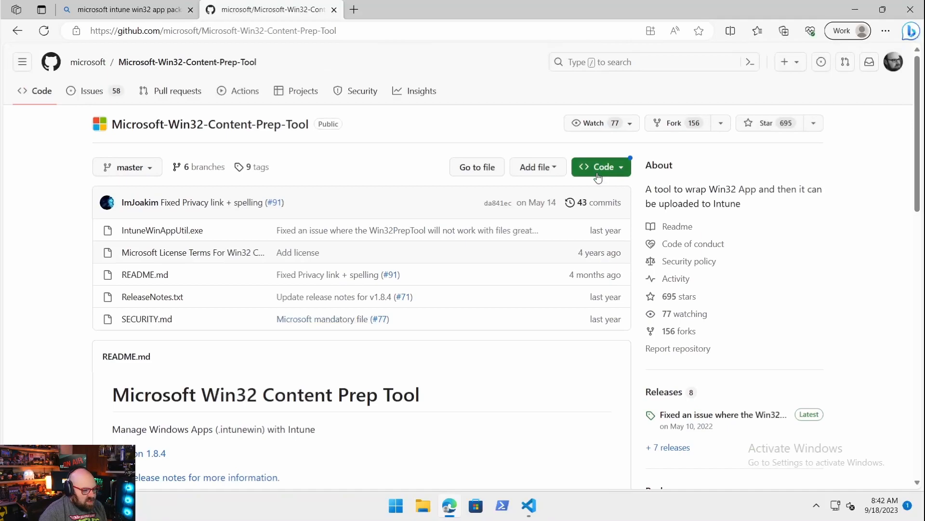
left_click(598, 169)
left_click(513, 356)
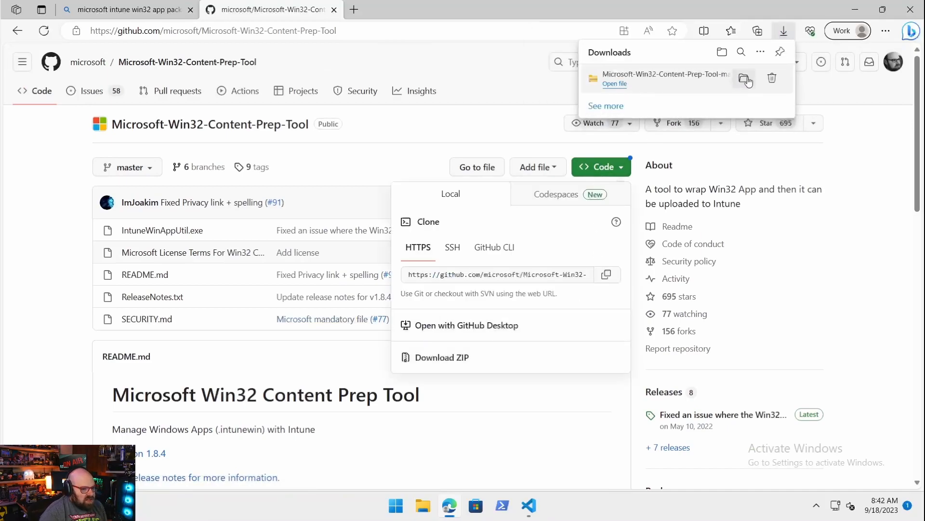
- Extract Microsoft-Win32-Content-Prep-Tool-master.zip to the default destination in Downloads and open the inner extracted folder
left_click(744, 77)
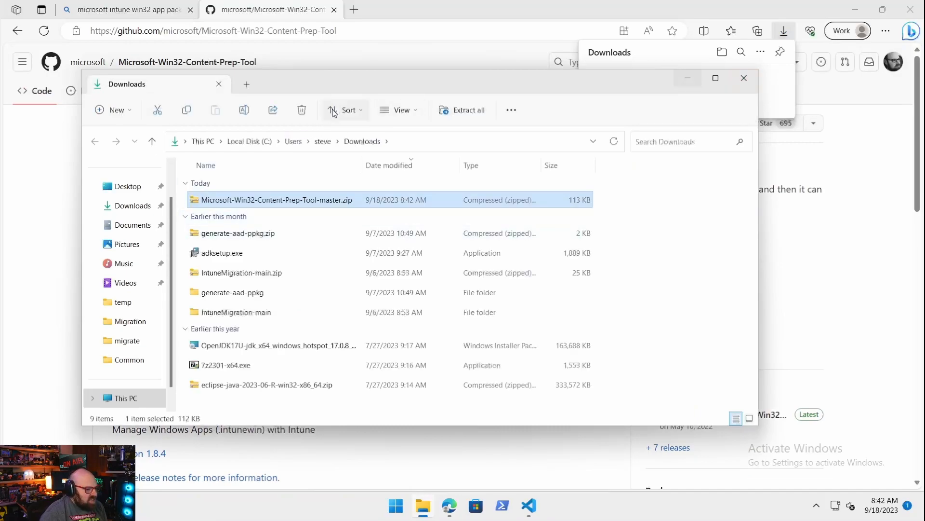
left_click(464, 109)
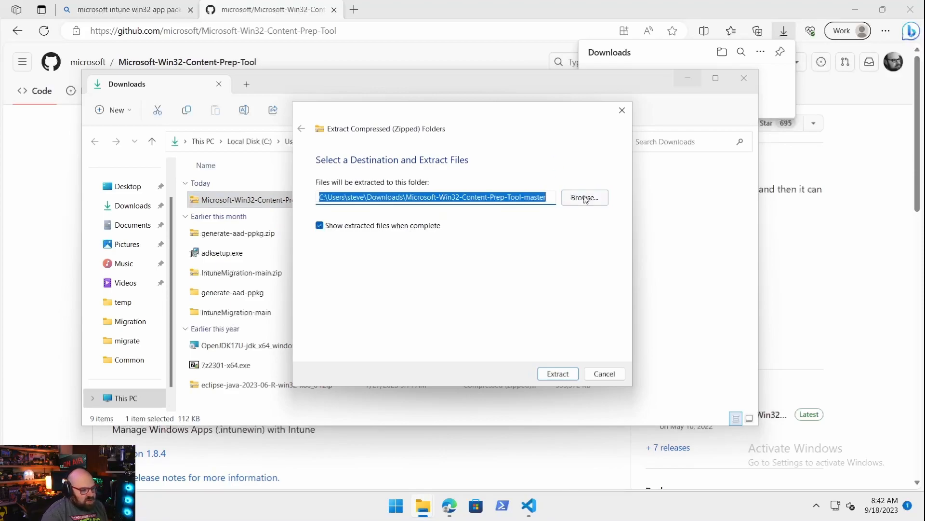
left_click(557, 374)
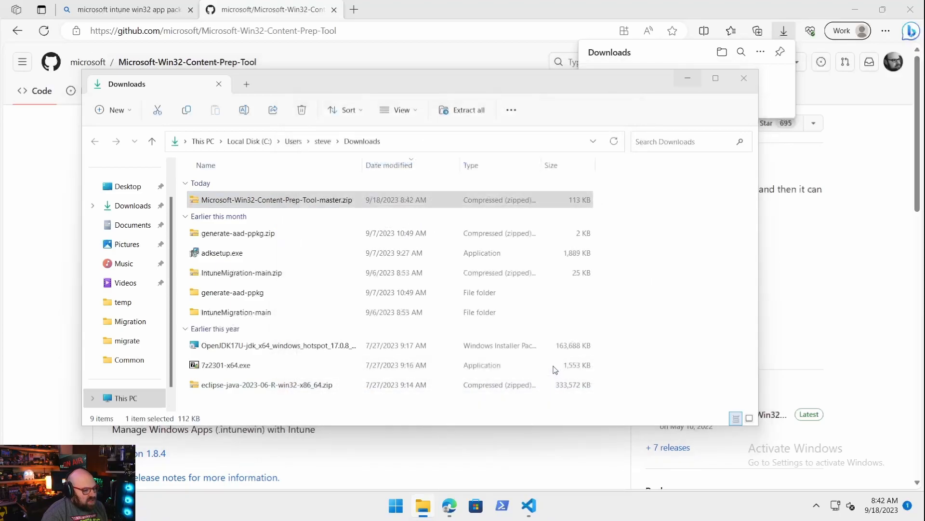
double_click(305, 215)
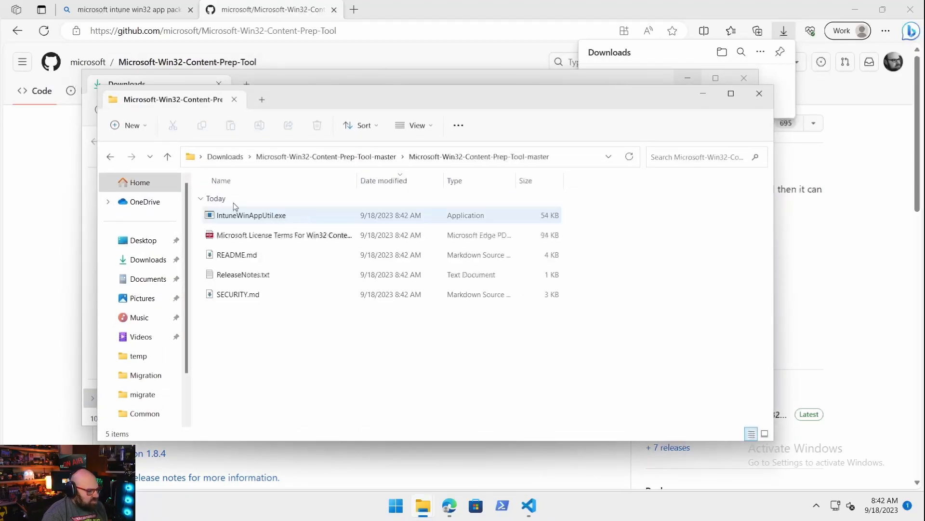
- Copy IntuneWinAppUtil.exe from the extracted folder into C:\Windows\System32, granting administrator permission for the copy
left_click(269, 217)
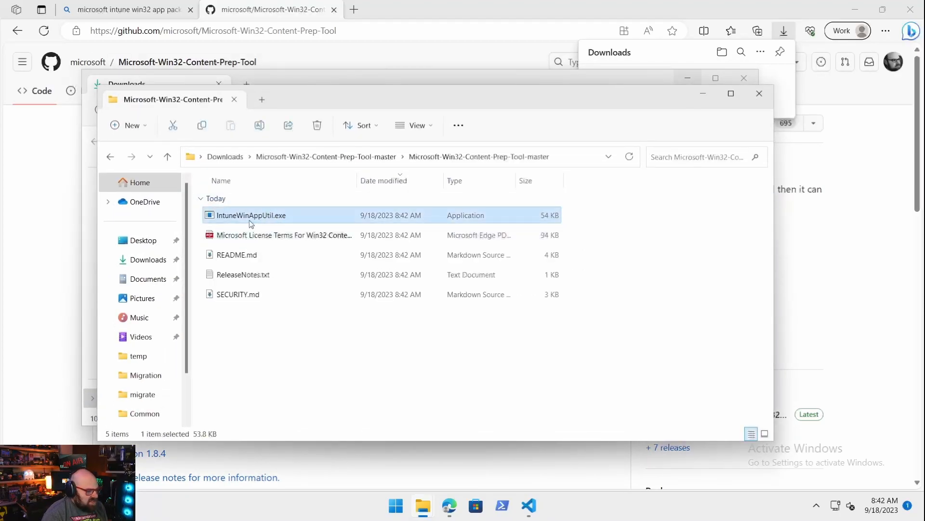
left_click(582, 160)
type("C")
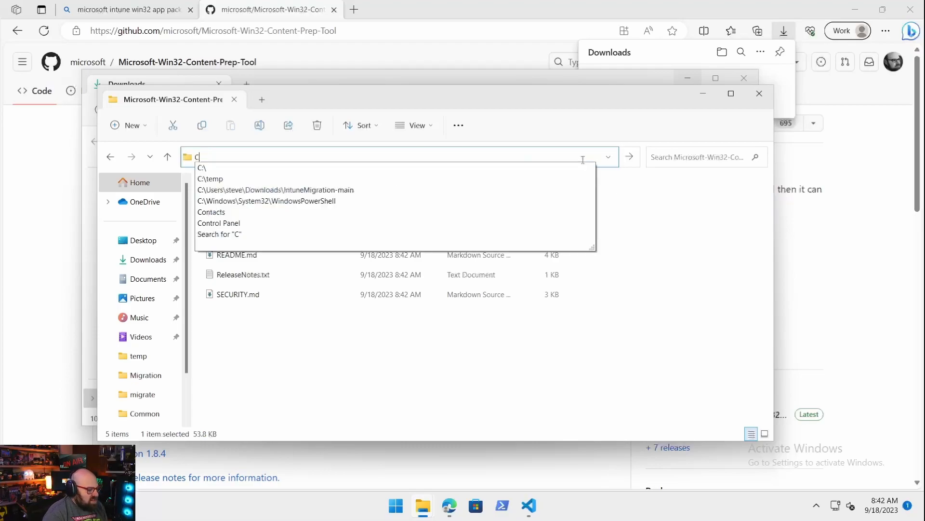
type(":\\Window")
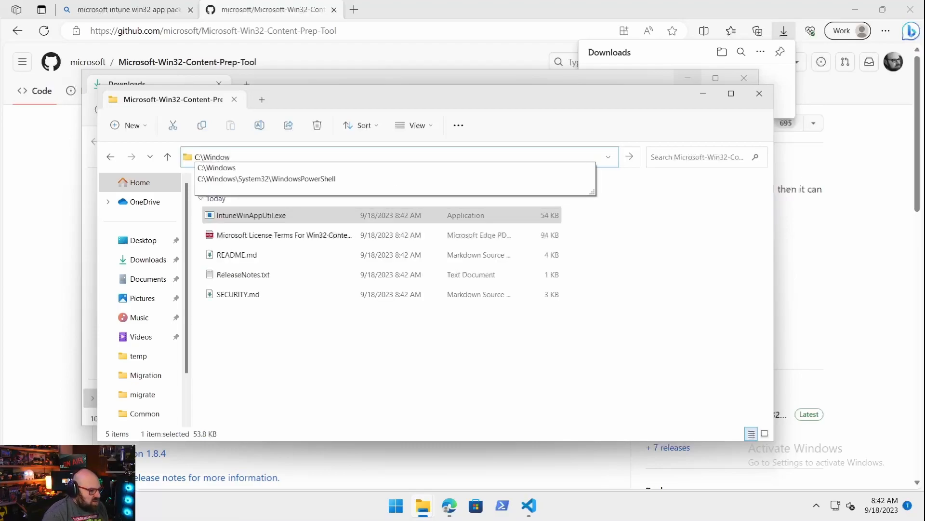
key("Down")
key("Down")
key("BackSpace")
key("BackSpace")
key("BackSpace")
key("BackSpace")
key("BackSpace")
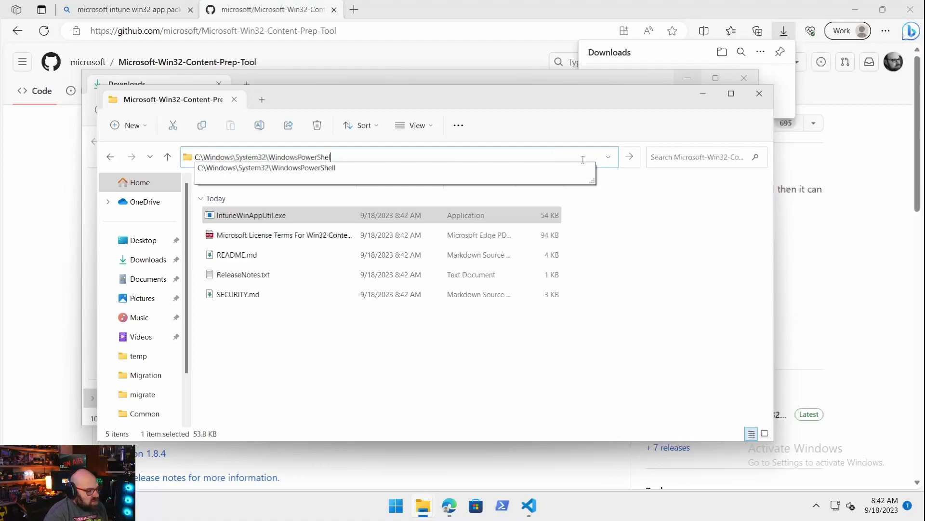
key("BackSpace")
key("BackSpace")
key("BackSpace")
key("BackSpace")
key("BackSpace")
key("BackSpace")
key("BackSpace")
key("BackSpace")
key("BackSpace")
key("BackSpace")
key("BackSpace")
key("BackSpace")
key("BackSpace")
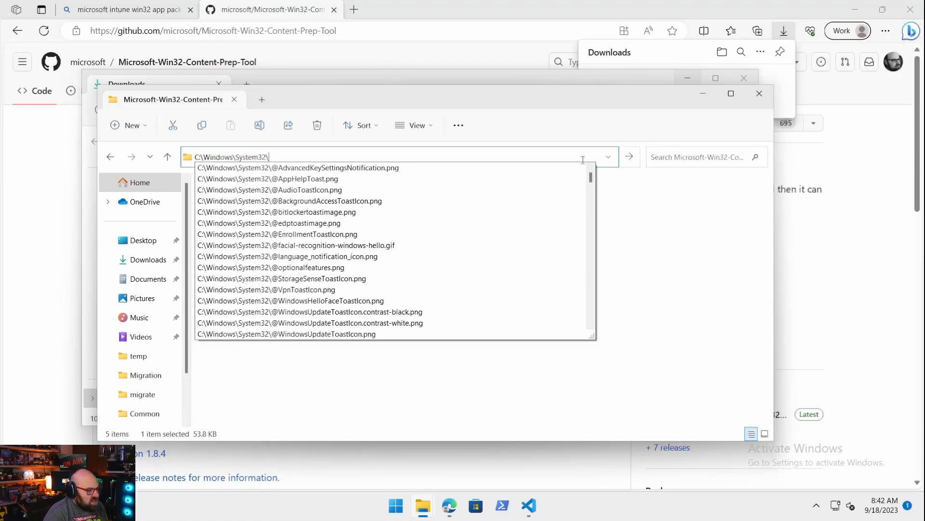
key("Return")
key("ctrl+v")
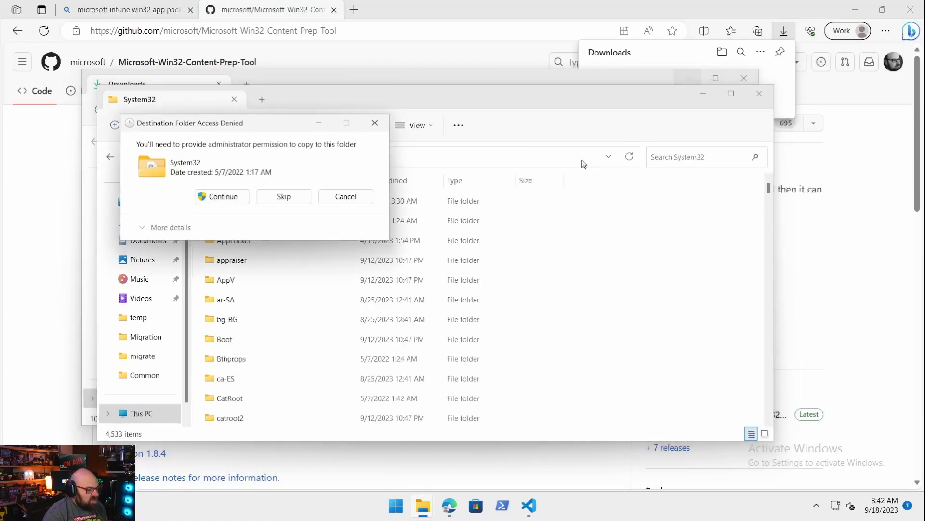
left_click(220, 195)
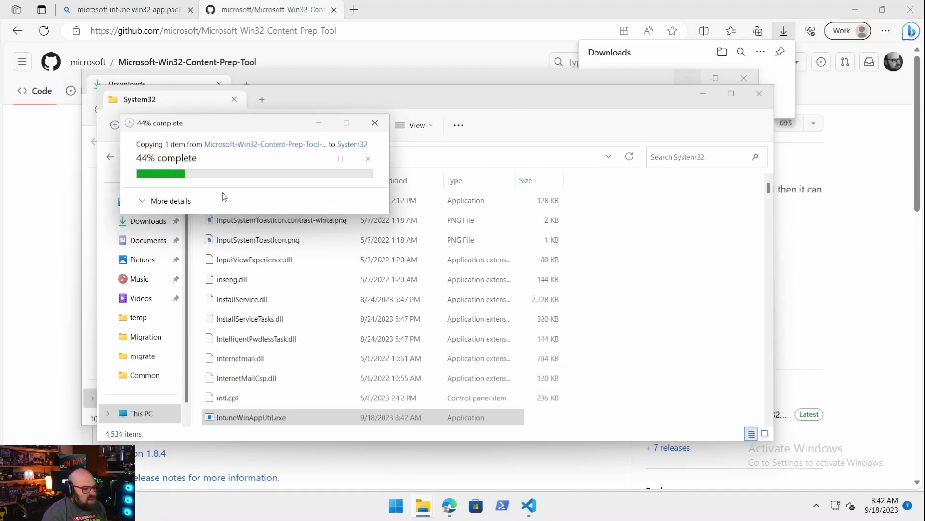
- Switch to PowerShell, test whether the partial command "intune" autocompletes, and close the terminal without running anything
left_click(507, 511)
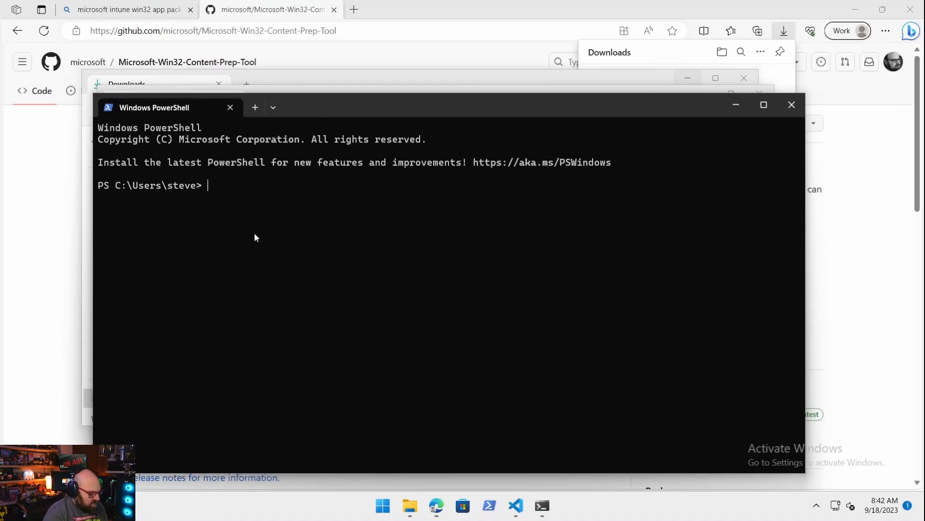
type("intune")
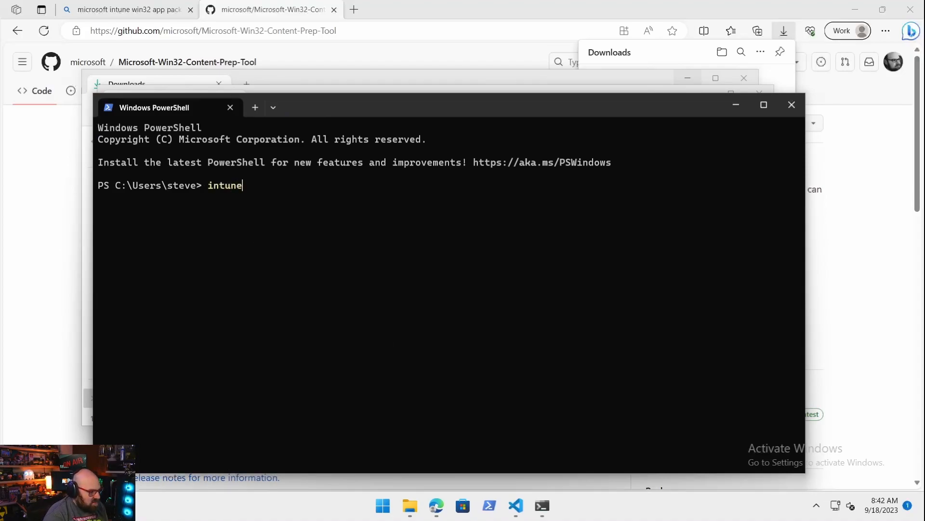
key("Tab")
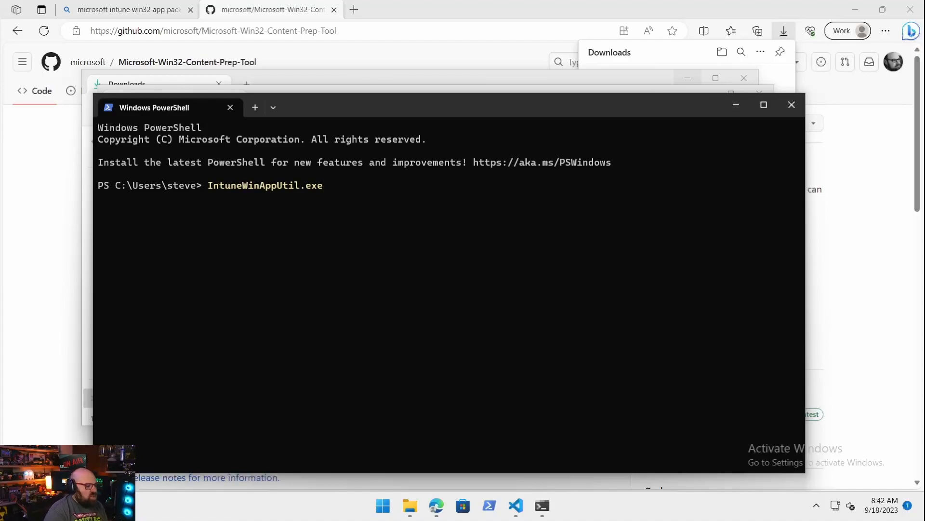
key("BackSpace")
key("BackSpace")
key("BackSpace")
key("BackSpace")
key("BackSpace")
key("BackSpace")
key("BackSpace")
key("BackSpace")
key("BackSpace")
key("BackSpace")
key("BackSpace")
key("BackSpace")
key("BackSpace")
key("BackSpace")
key("BackSpace")
key("BackSpace")
key("BackSpace")
key("BackSpace")
key("BackSpace")
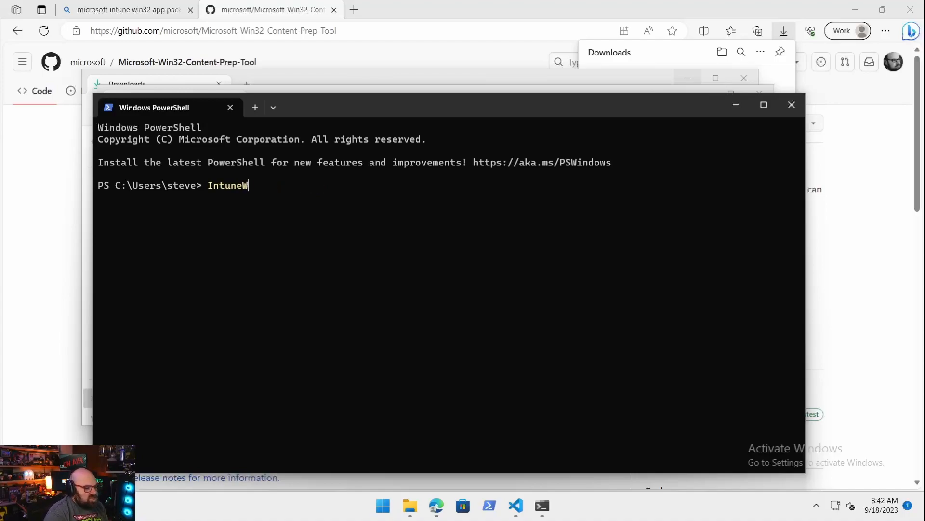
left_click(794, 105)
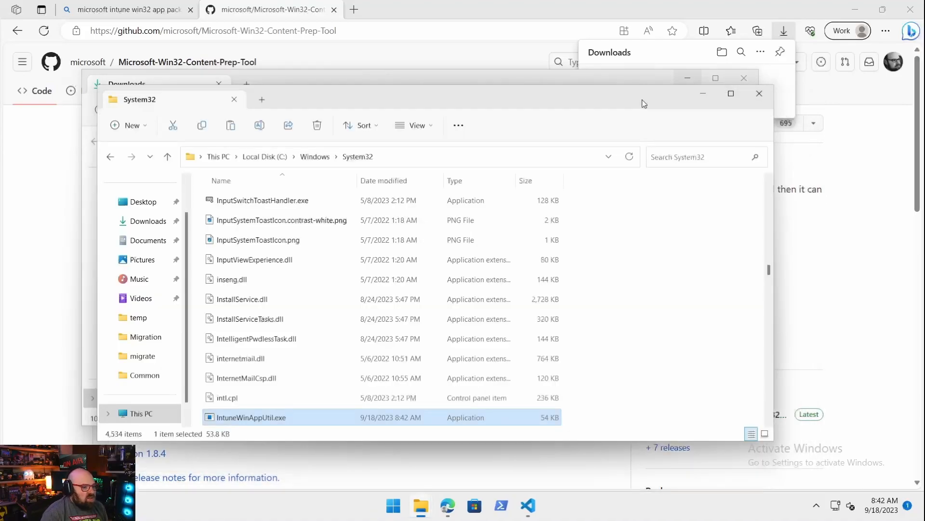
- Close the System32 and Downloads folder windows and show the desktop
left_click_drag(418, 106, 453, 119)
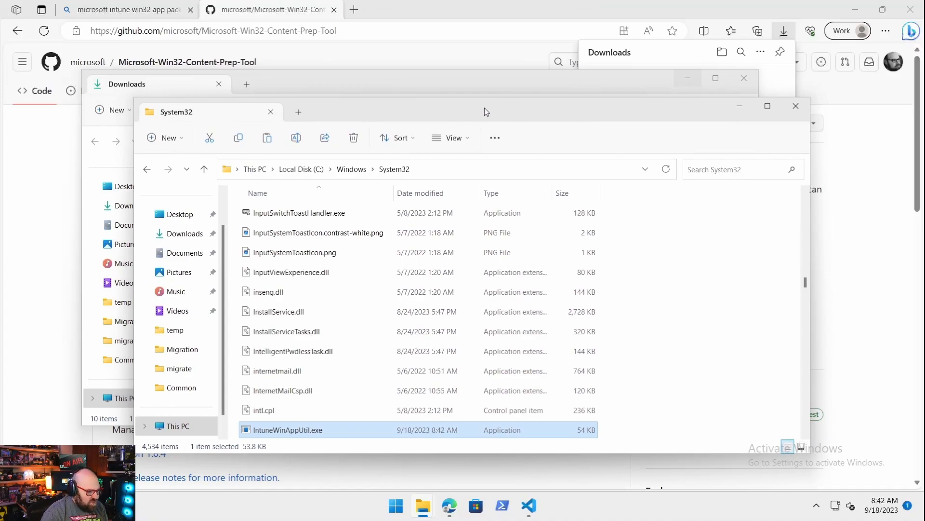
left_click(796, 108)
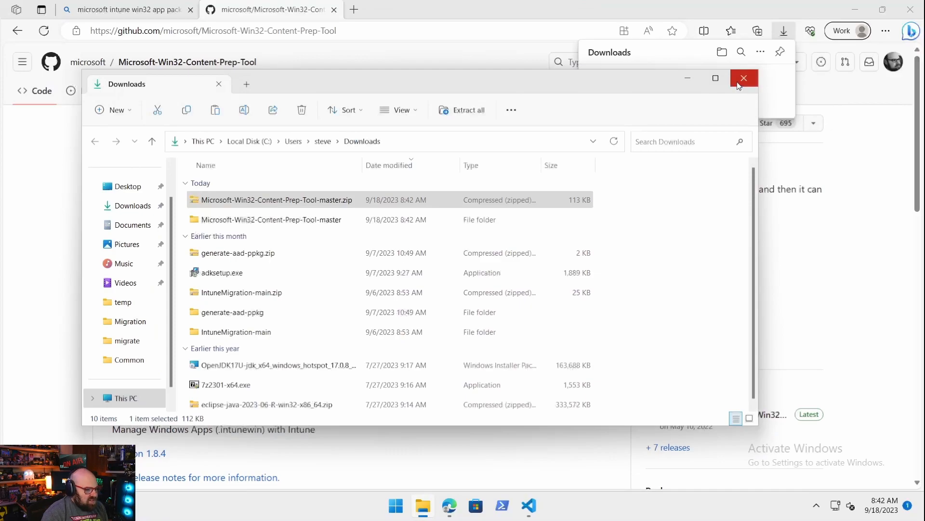
left_click(738, 85)
key("super+d")
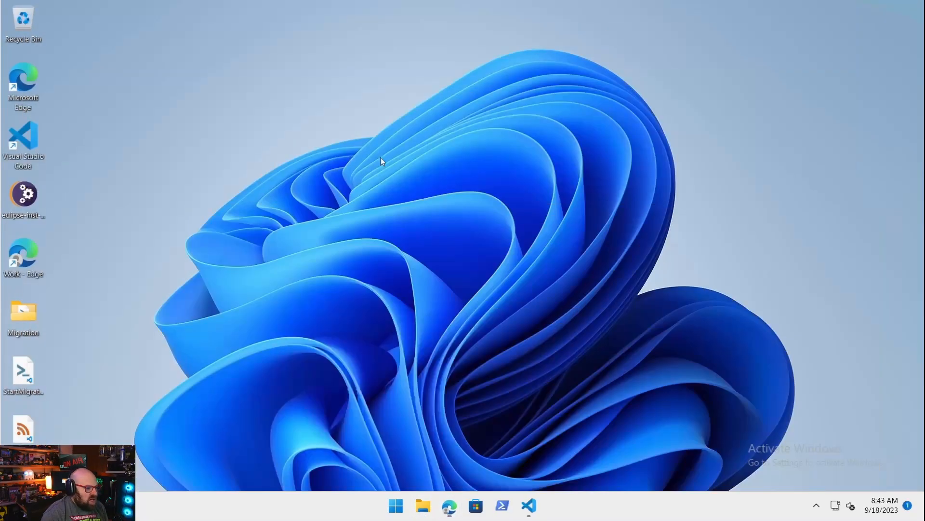
- Go to C:\Win32 in File Explorer and create a folder named Migration there
left_click(424, 505)
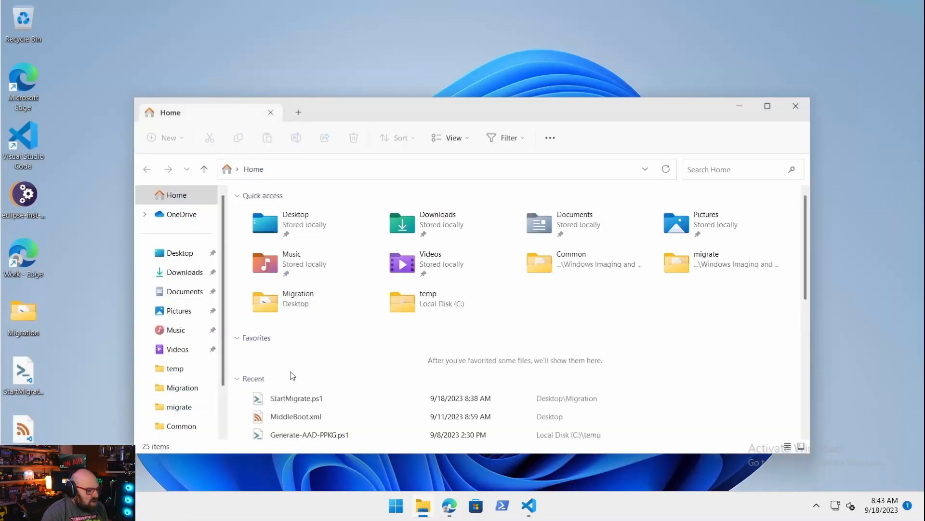
left_click(313, 166)
type("C")
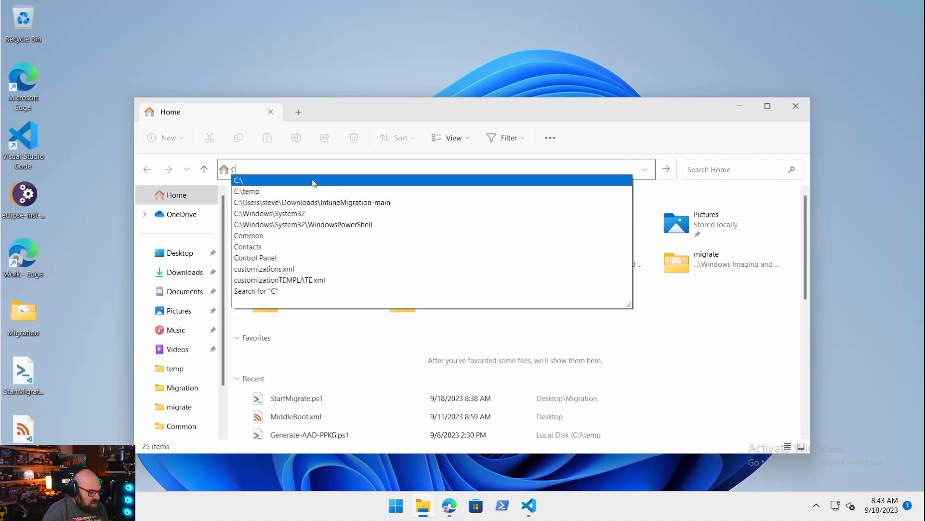
type(":\\win")
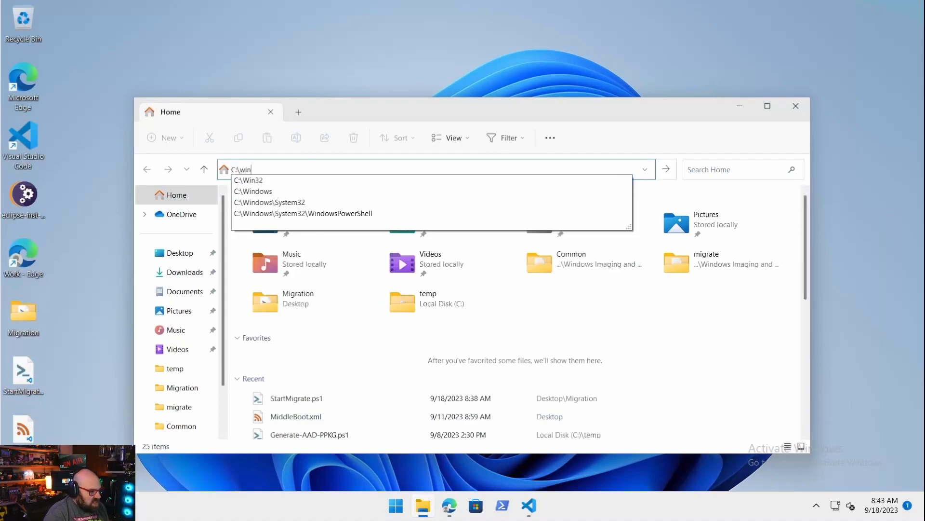
left_click(311, 180)
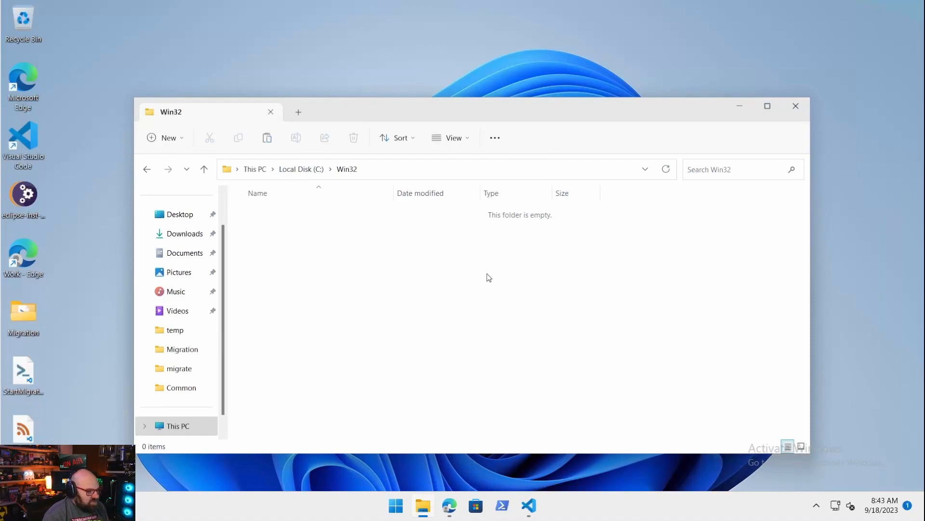
key("ctrl+shift+n")
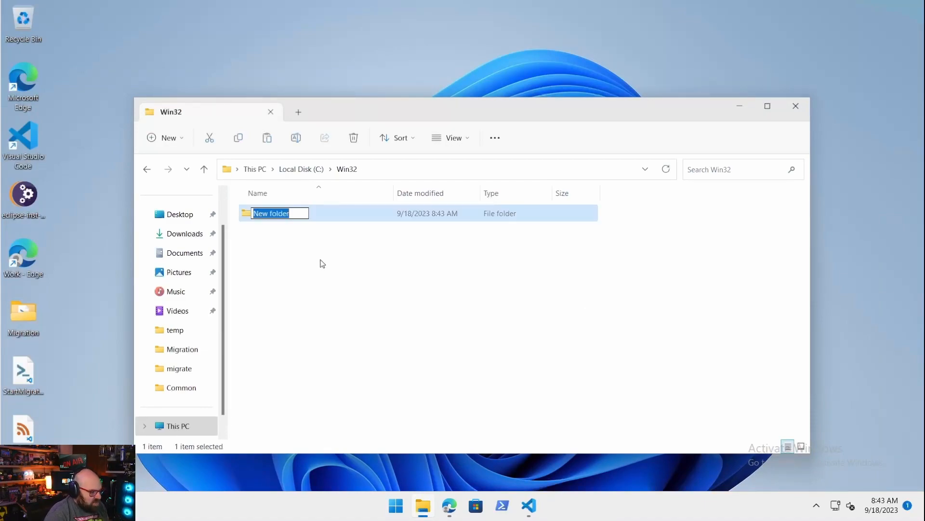
type("Migration")
key("Return")
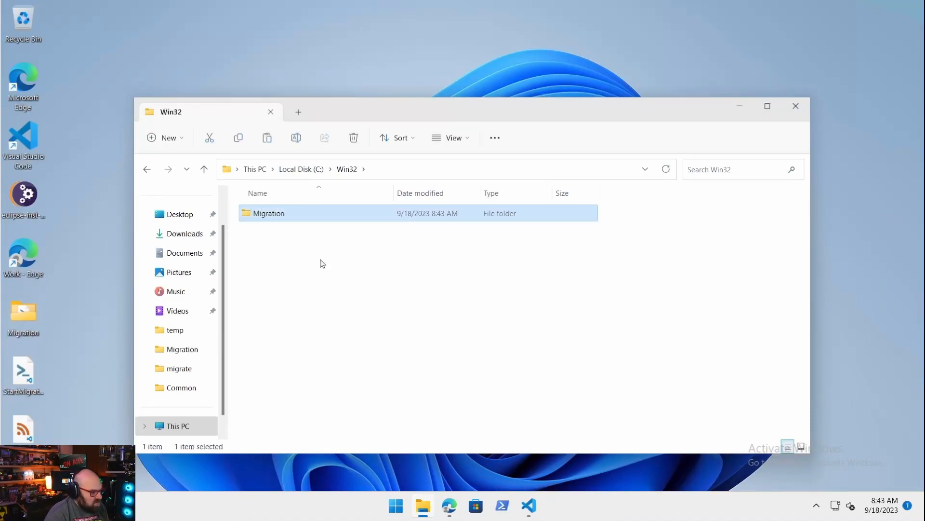
- Copy all files from the desktop's Migration folder into C:\Win32\Migration, check the copied files, and close the folder window
double_click(282, 214)
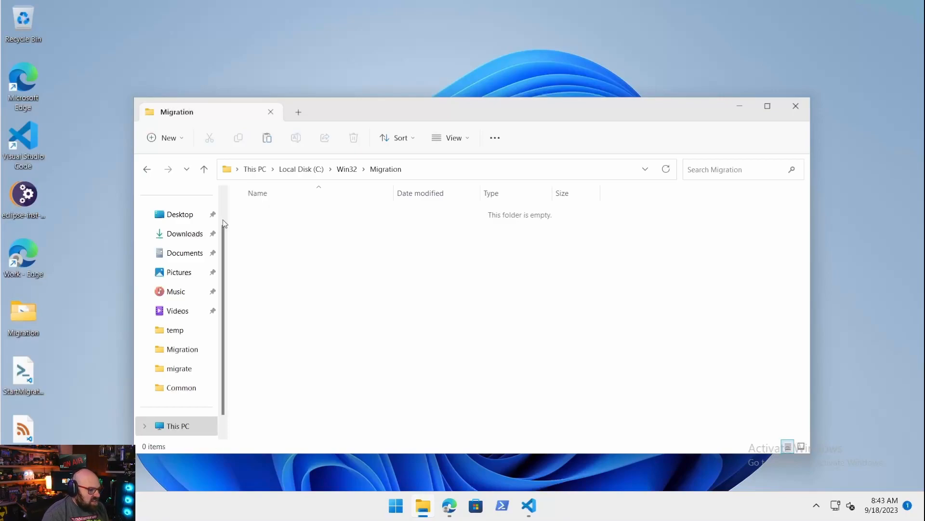
double_click(7, 321)
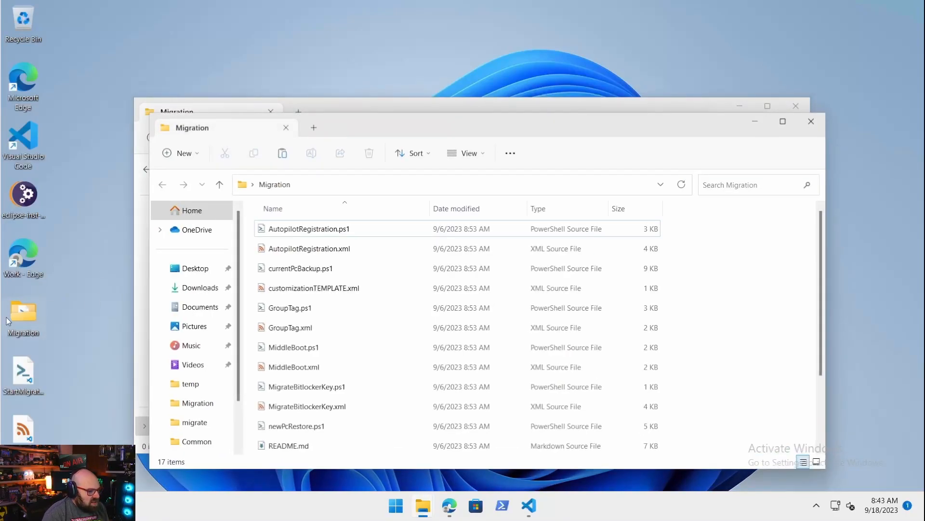
left_click(343, 312)
key("ctrl+a")
scroll(379, 359, "down", 2)
scroll(381, 362, "up", 2)
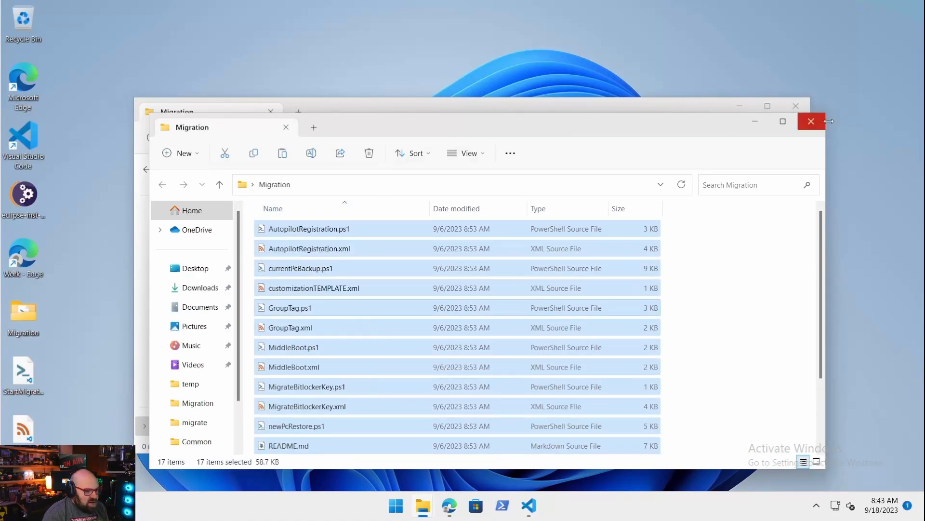
left_click(812, 121)
key("ctrl+v")
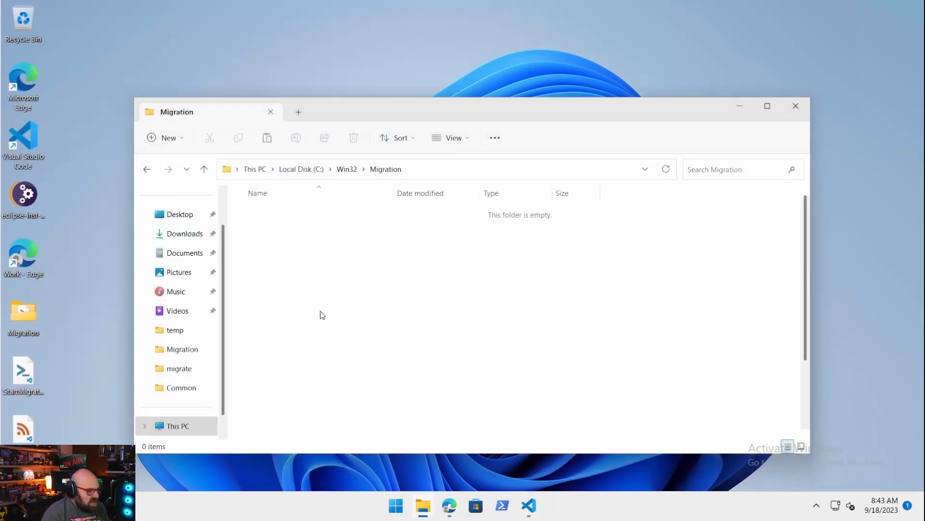
left_click(747, 312)
scroll(336, 360, "down", 2)
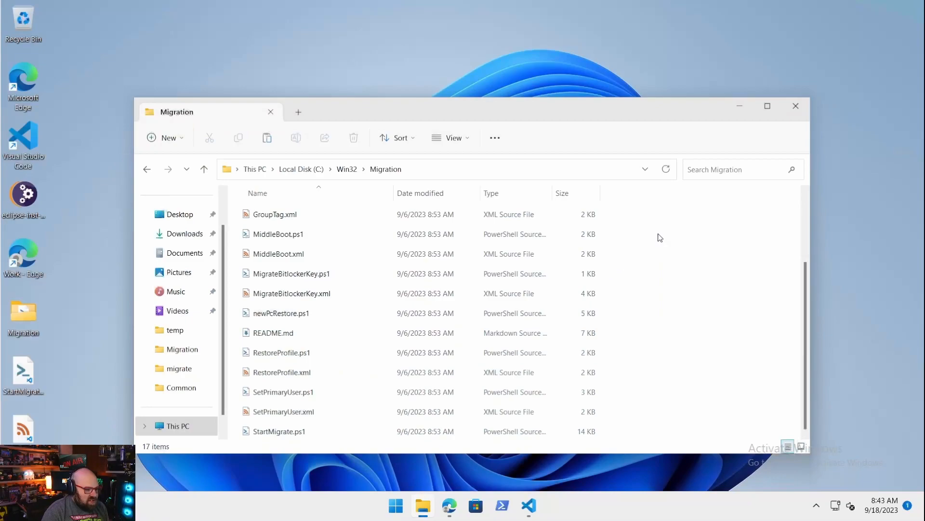
left_click(796, 105)
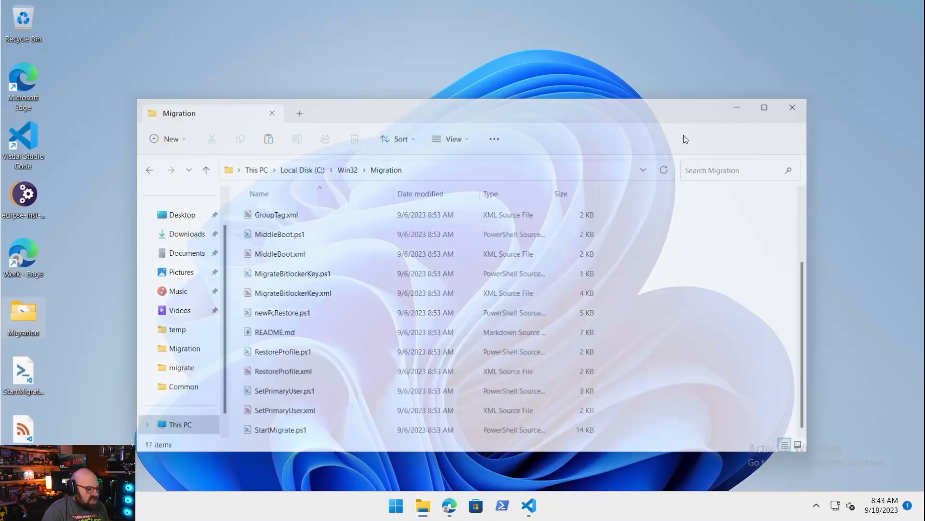
- Open Command Prompt as administrator
left_click(396, 505)
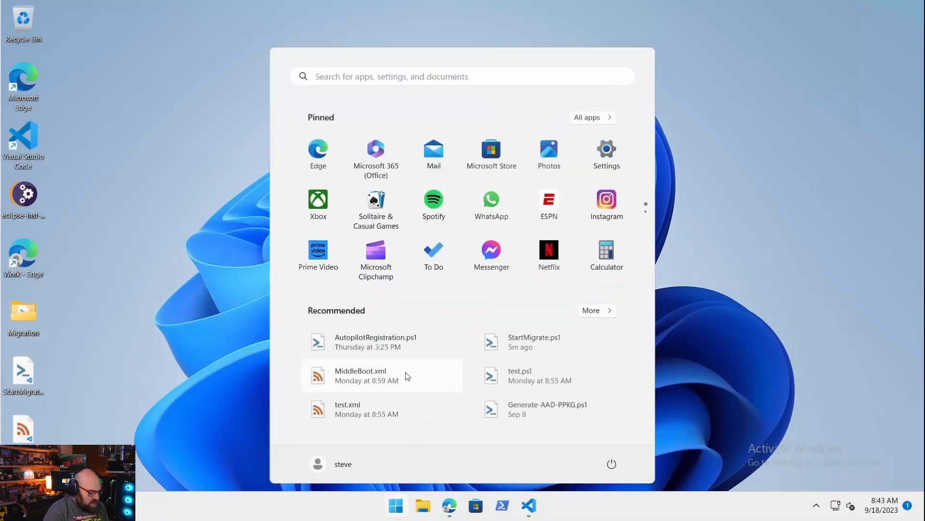
type("cmd")
key("ctrl+shift+Return")
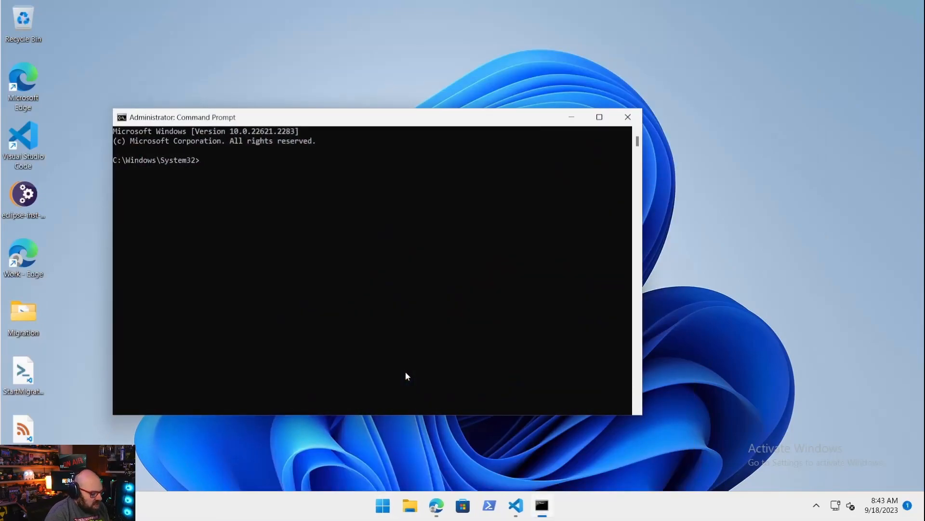
- Package the scripts by running IntuneWinAppUtil.exe with source folder "C:\Win32\Migration", setup file StartMigrate.ps1 and output folder "C:\Win32\Migration"
type("int")
key("Tab")
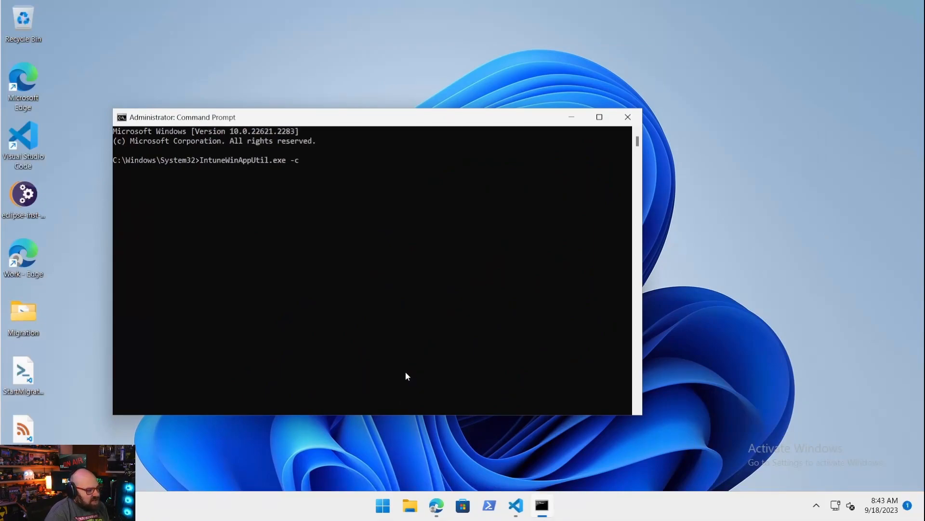
type("-c \"C:\\W")
key("Tab")
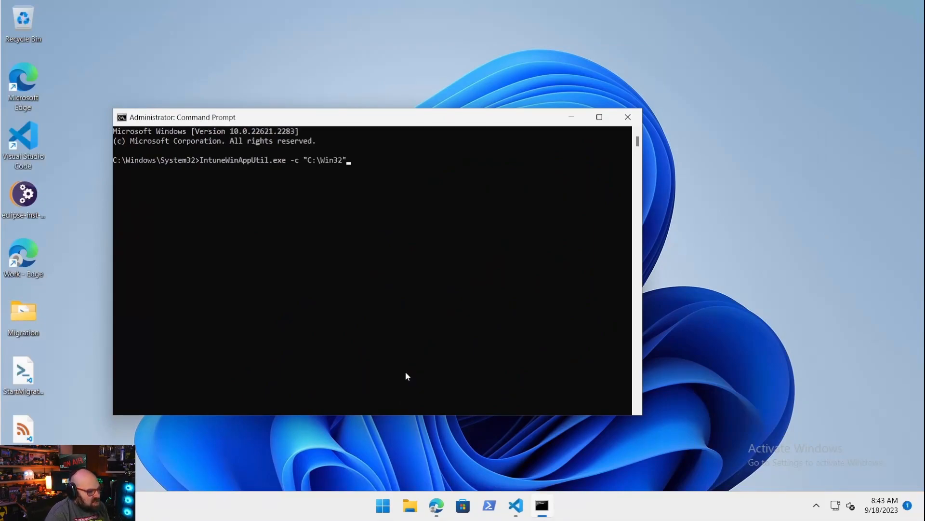
type("\\M")
key("Tab")
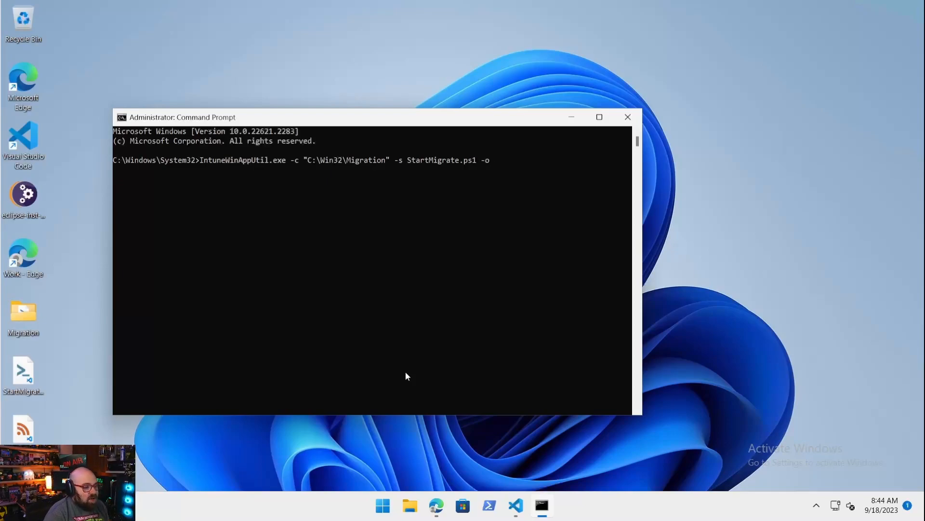
key("Tab")
type("\\M")
key("Tab")
key("Return")
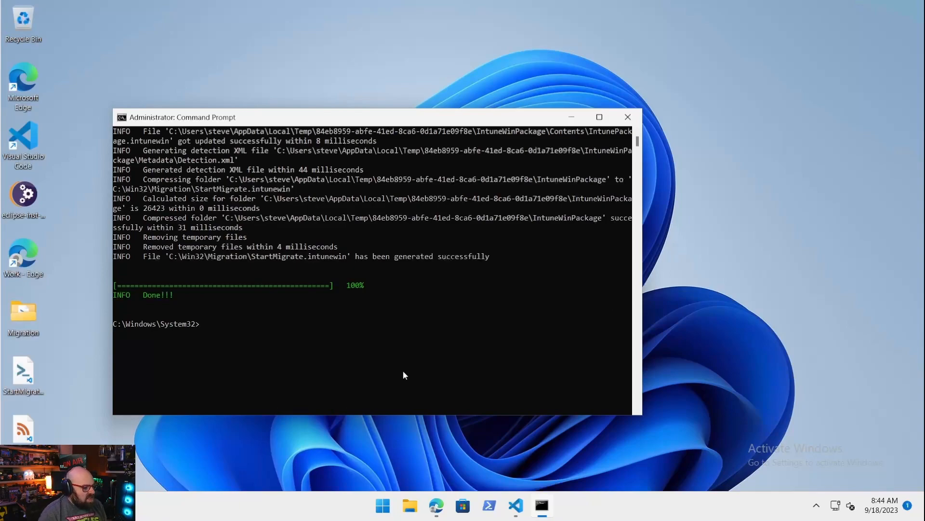
- Go to C:\Win32\Migration in File Explorer and locate the generated StartMigrate.intunewin file
left_click(409, 509)
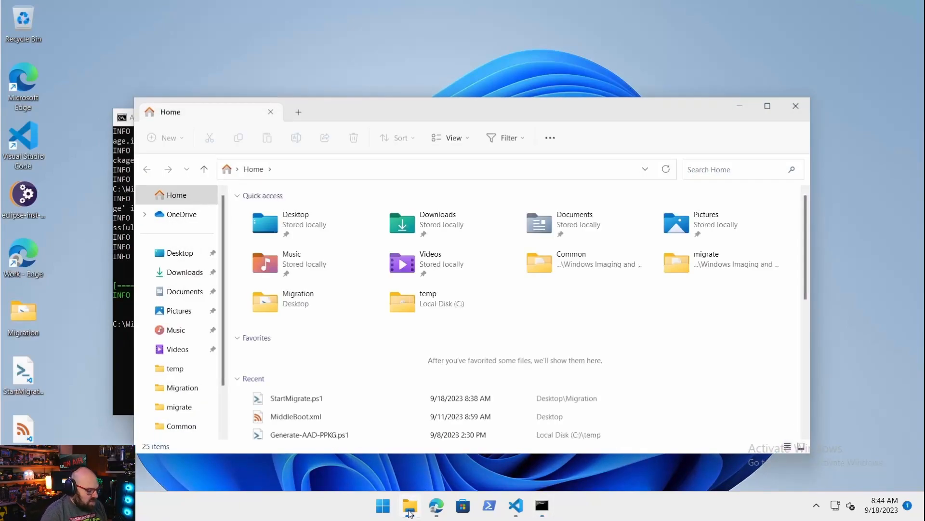
key("alt+d")
type("C:\\W")
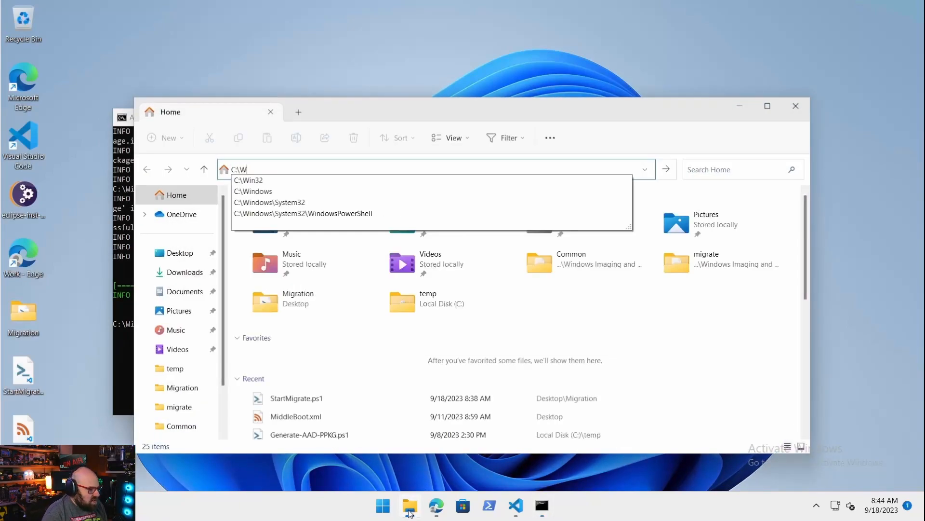
type("in")
key("Down")
key("Return")
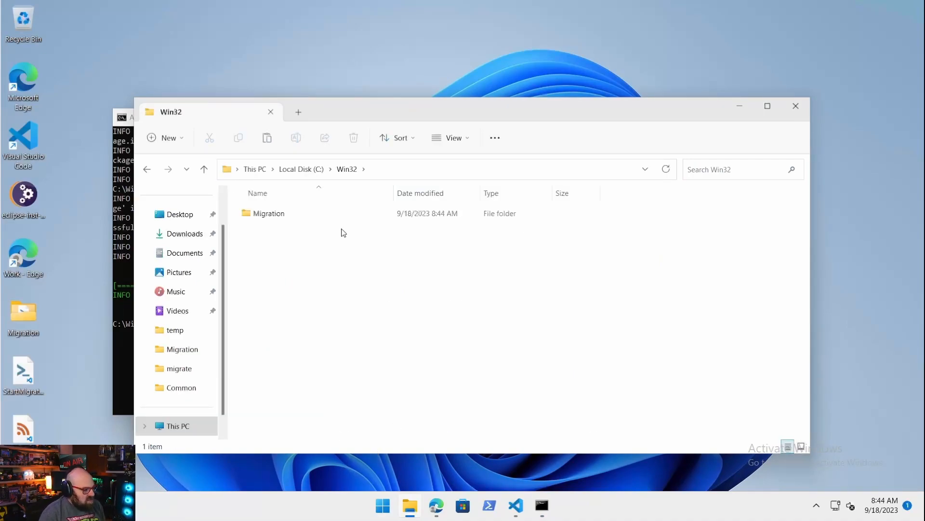
double_click(345, 218)
scroll(343, 331, "down", 3)
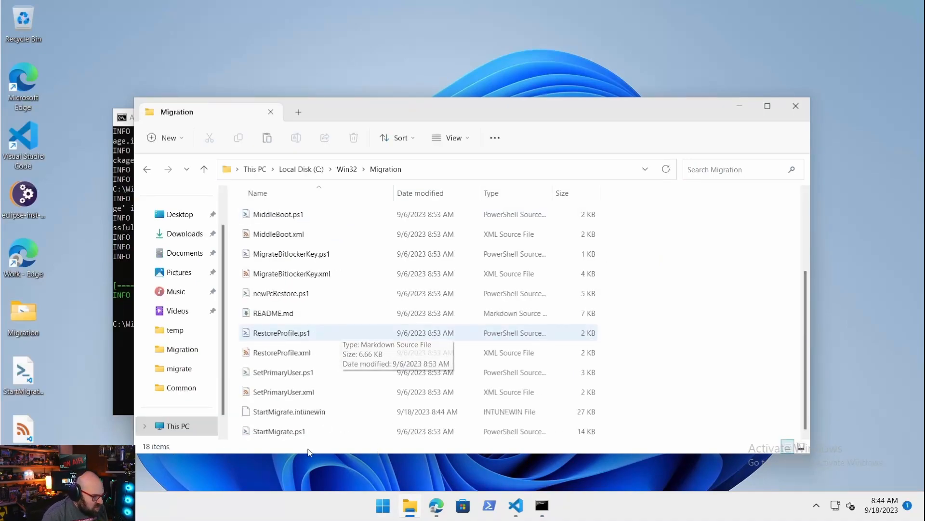
left_click(280, 414)
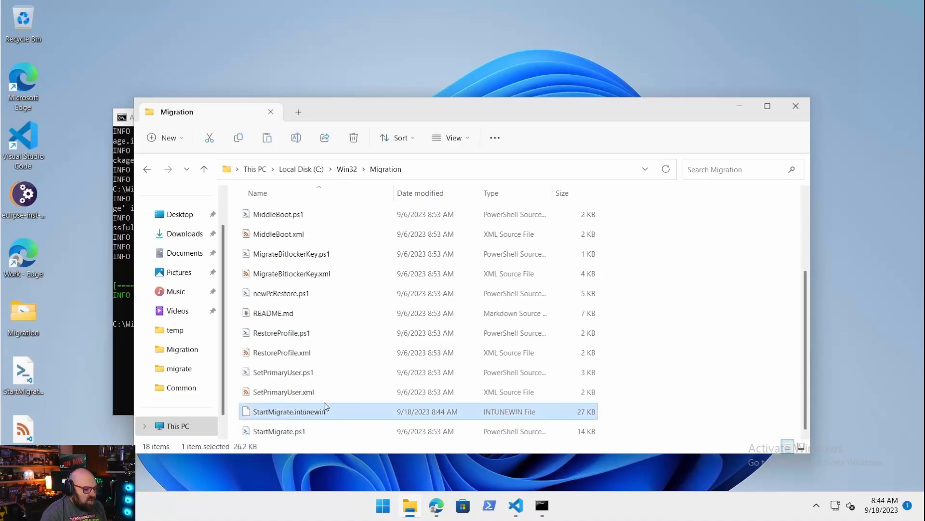
- Switch to Edge, go to intune.microsoft.com and show the list of Windows apps
left_click(436, 505)
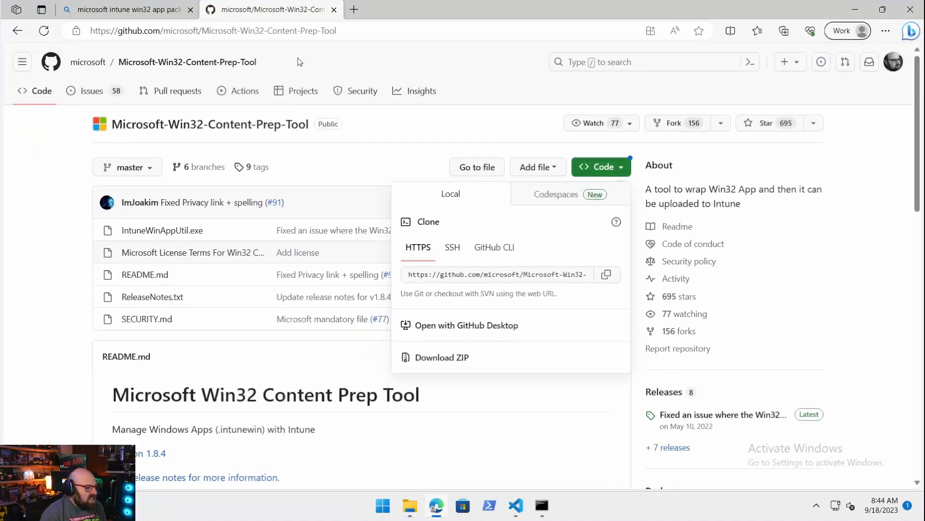
left_click(301, 32)
type("intune")
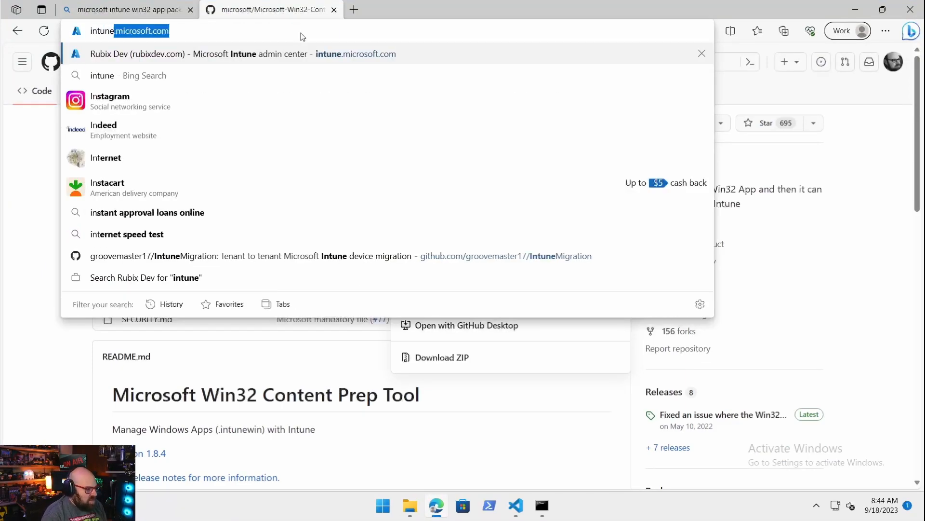
key("Return")
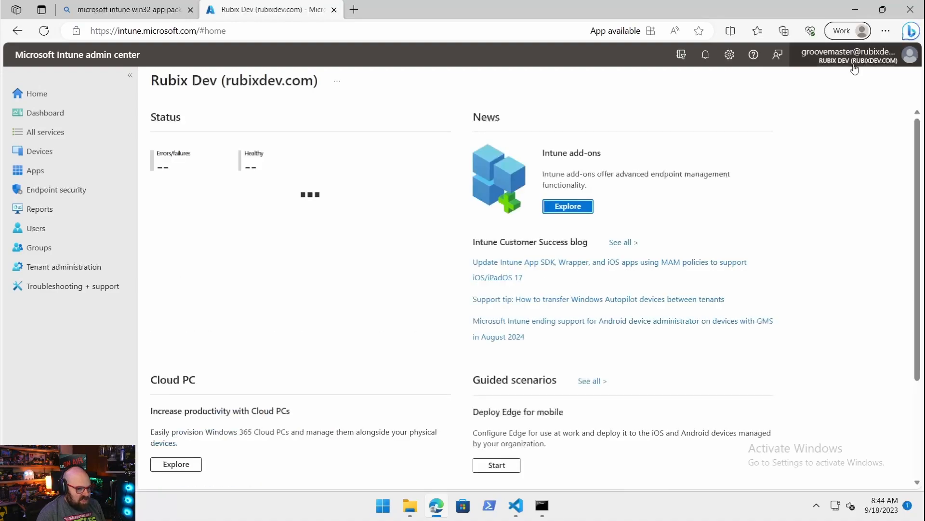
left_click(75, 175)
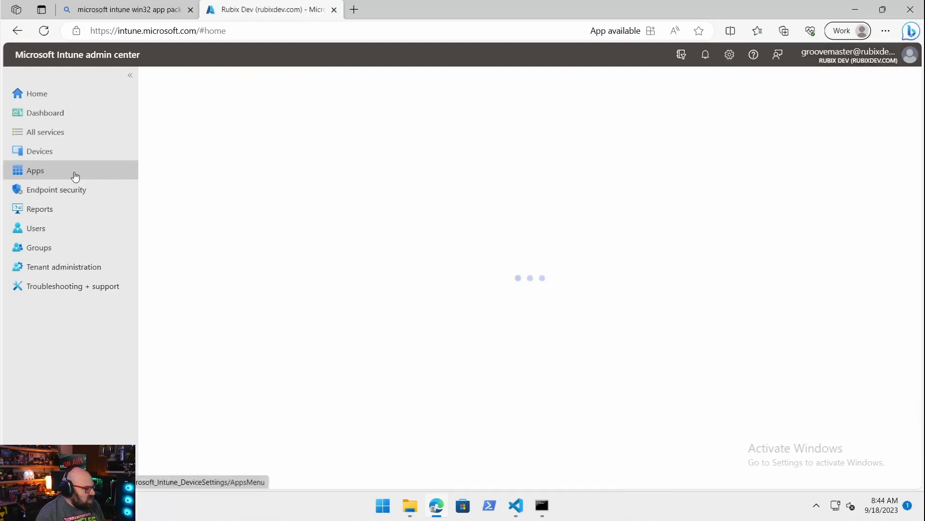
left_click(214, 241)
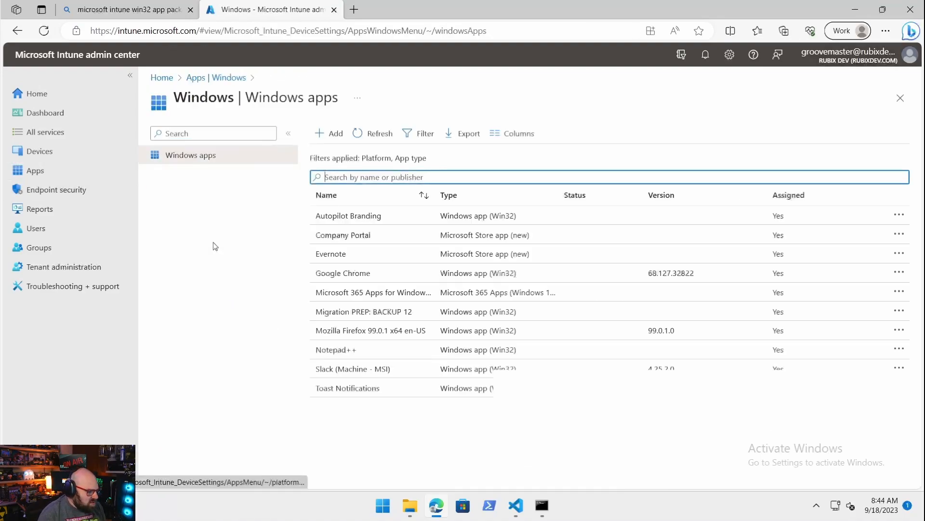
- Start adding a new app of type Windows app (Win32)
left_click(329, 133)
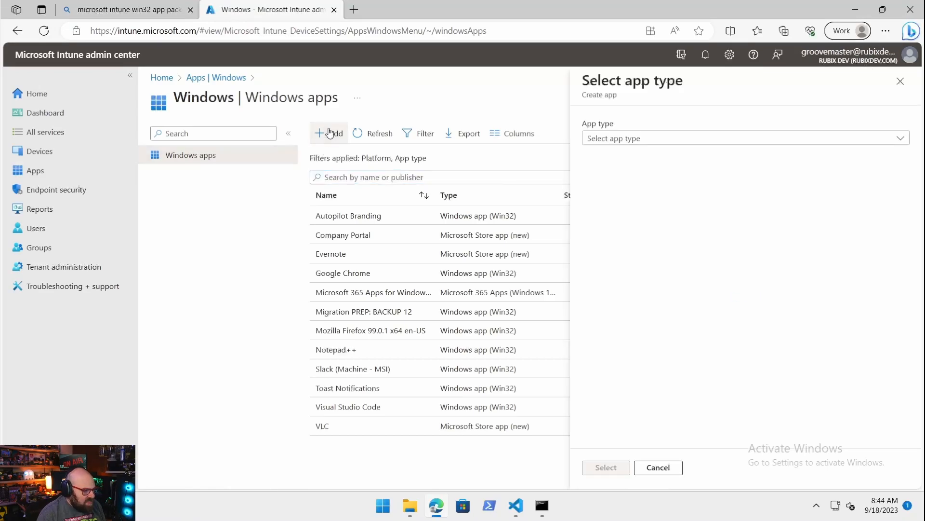
left_click(686, 140)
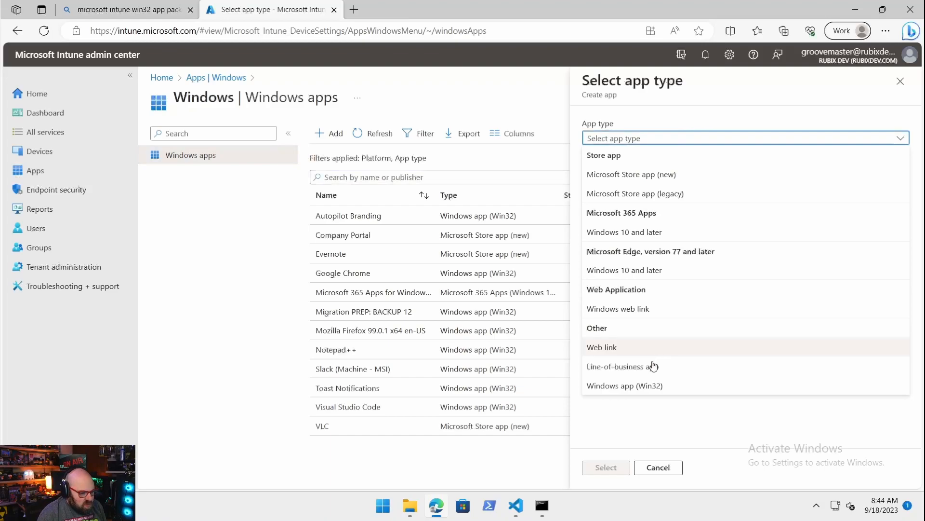
left_click(630, 389)
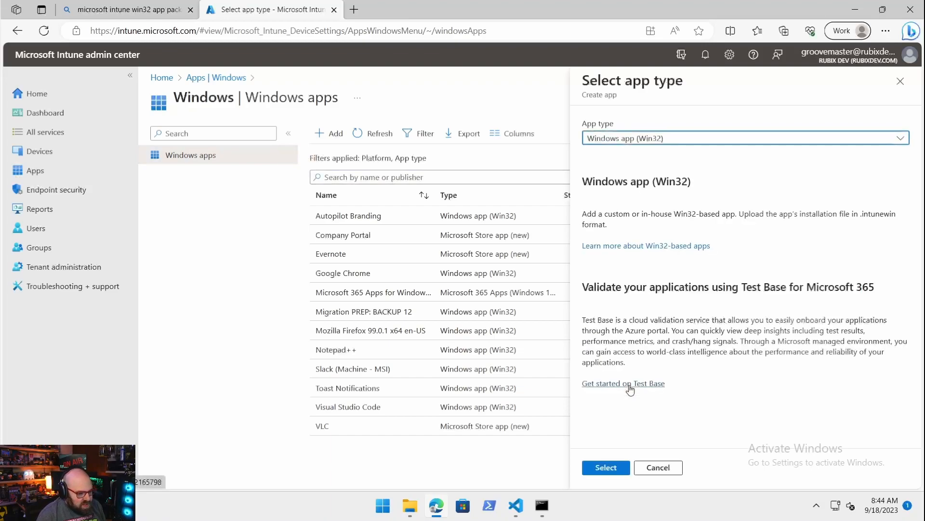
left_click(606, 467)
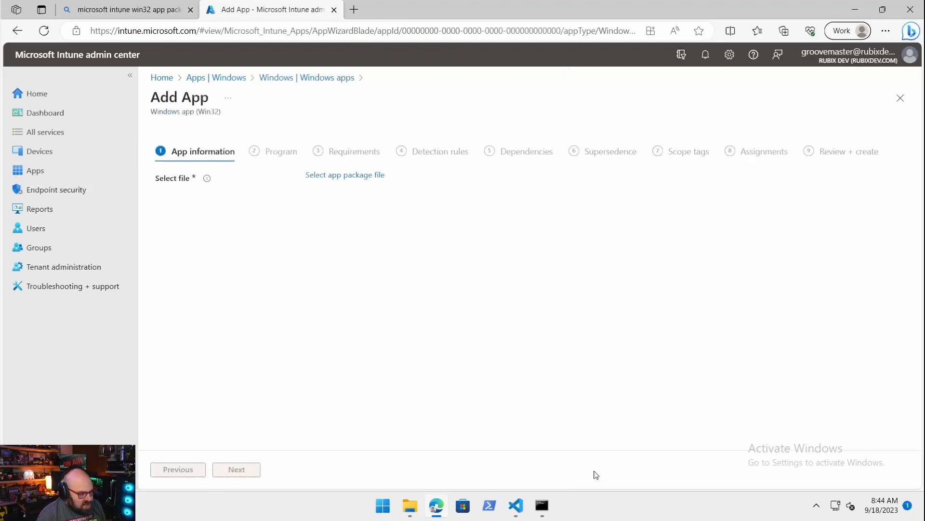
- Choose StartMigrate.intunewin from C:\Win32\Migration as the app package file and confirm it
left_click(362, 175)
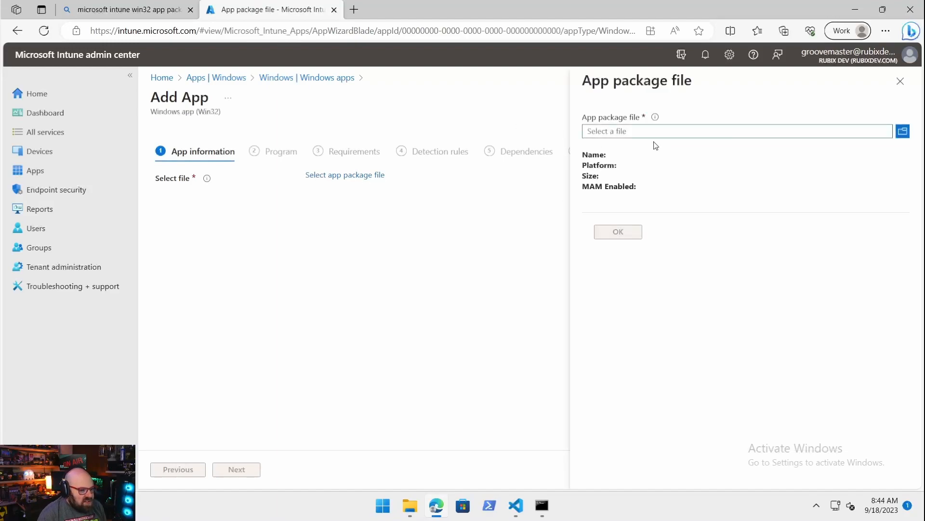
left_click(604, 131)
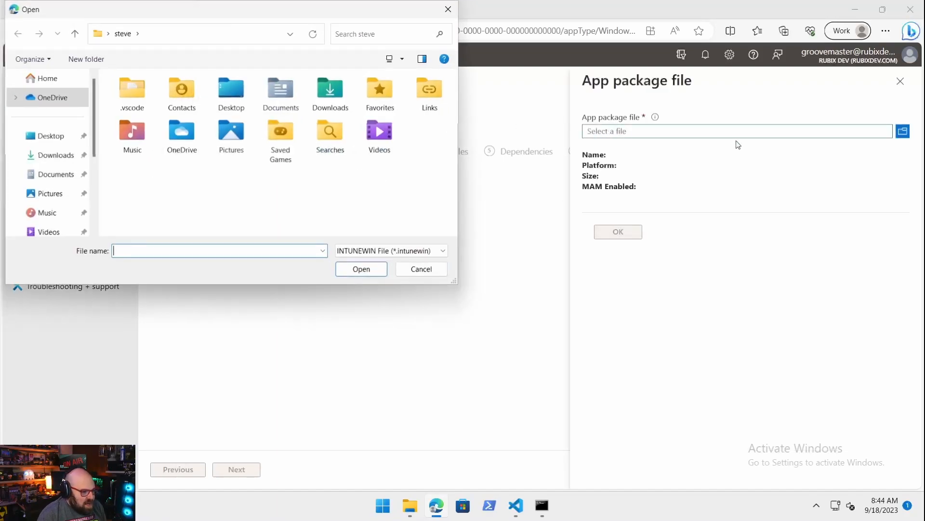
left_click(199, 38)
type("C:\\")
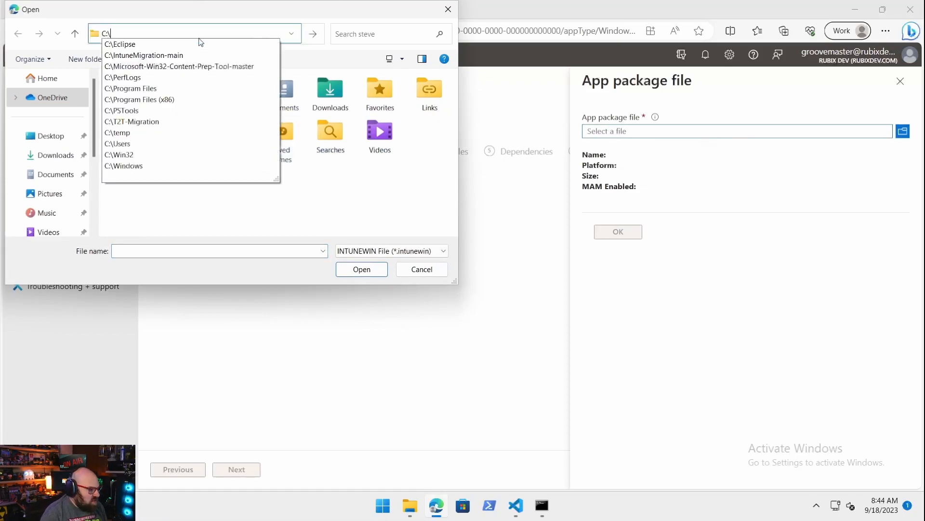
type("Win32\\Migration")
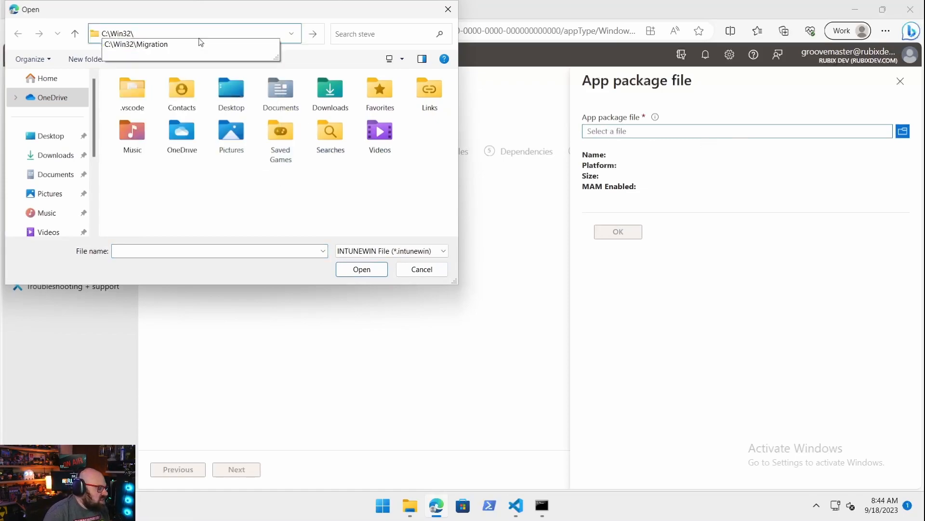
key("Return")
double_click(202, 97)
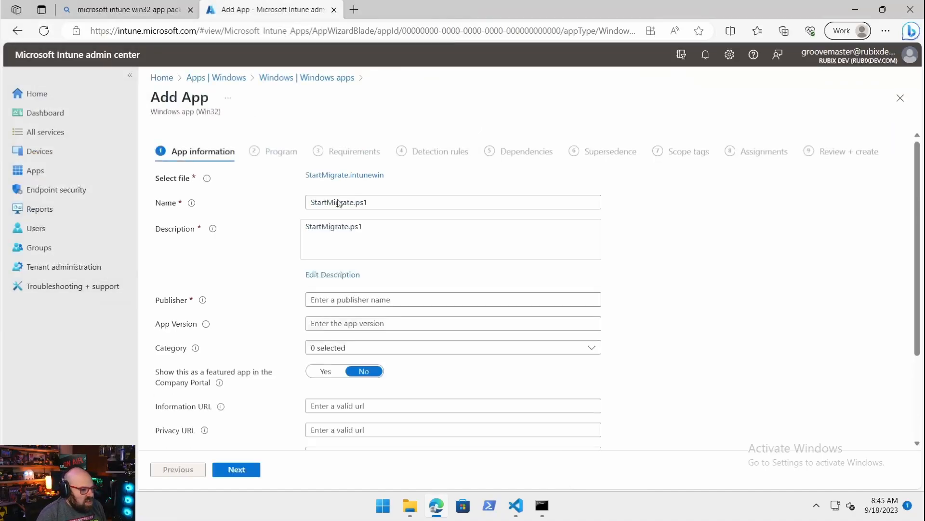
- Review the app information fields and set the app name to "Tenant to Tenant Migration START"
scroll(493, 360, "down", 3)
scroll(493, 359, "up", 3)
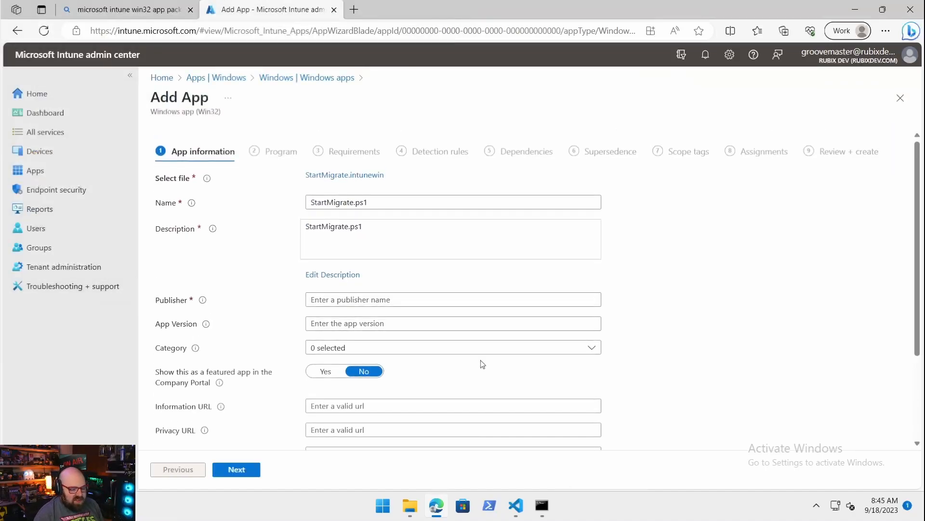
left_click_drag(383, 201, 216, 190)
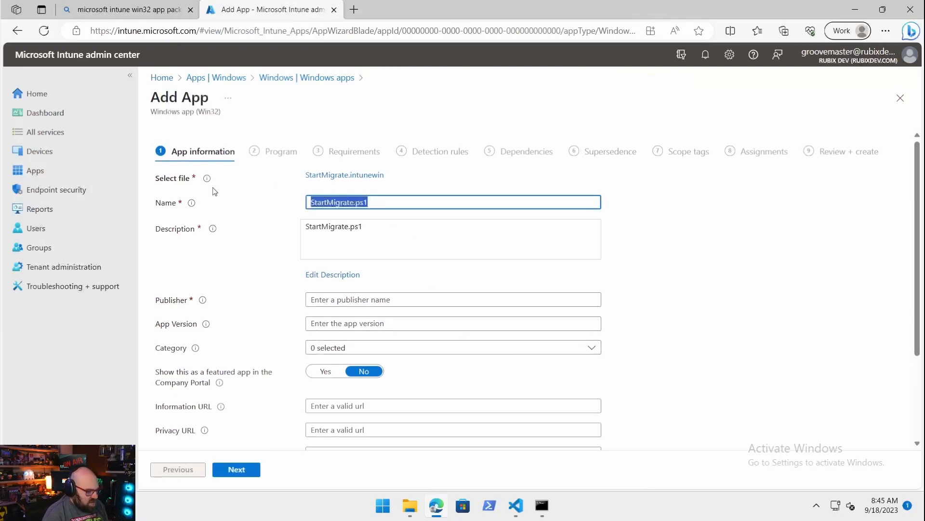
type("Tenant to Tenant Migration START")
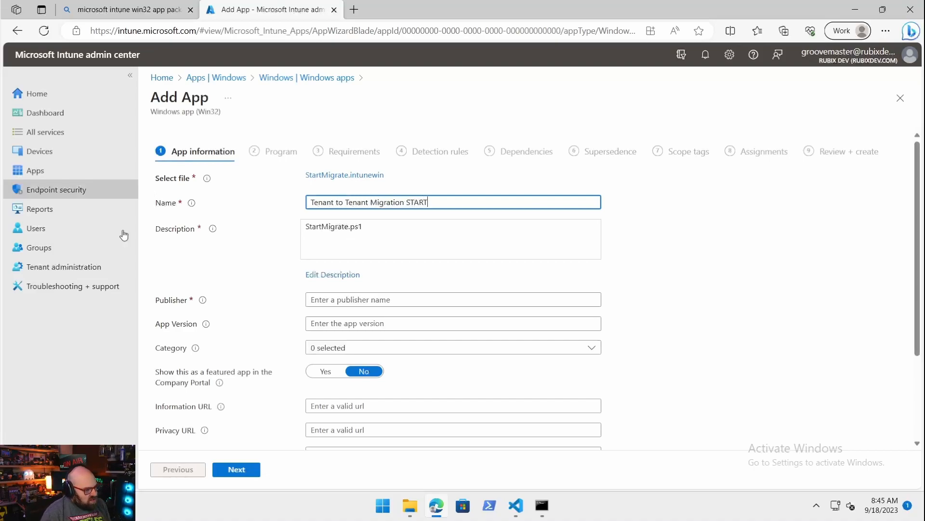
- Replace the app description with the bold Markdown heading "**TENANT MIGRATION APP**"
left_click(338, 274)
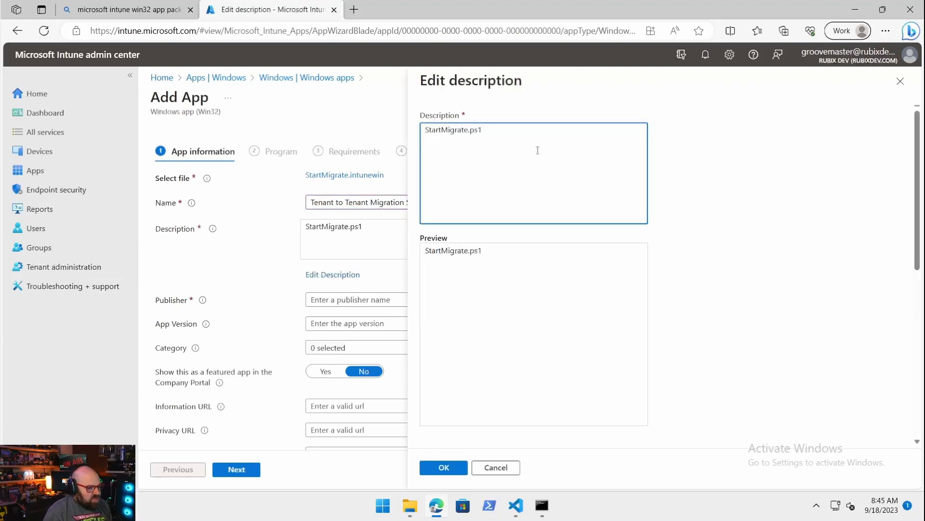
key("ctrl+a")
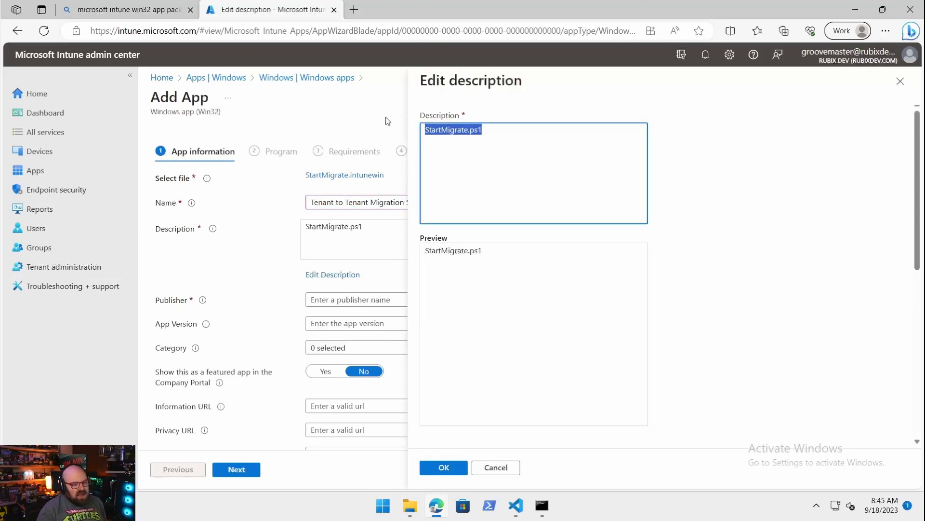
key("BackSpace")
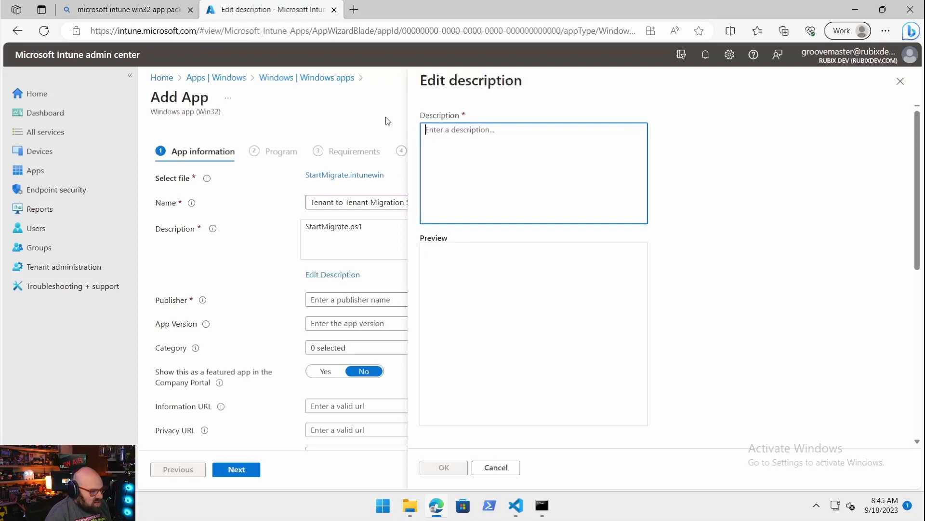
type("*")
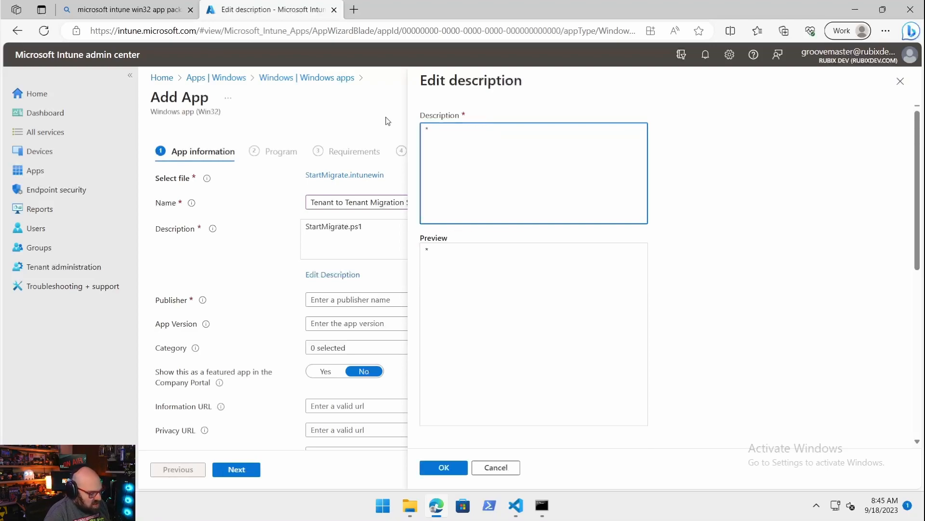
type("TENANT MIGRATION")
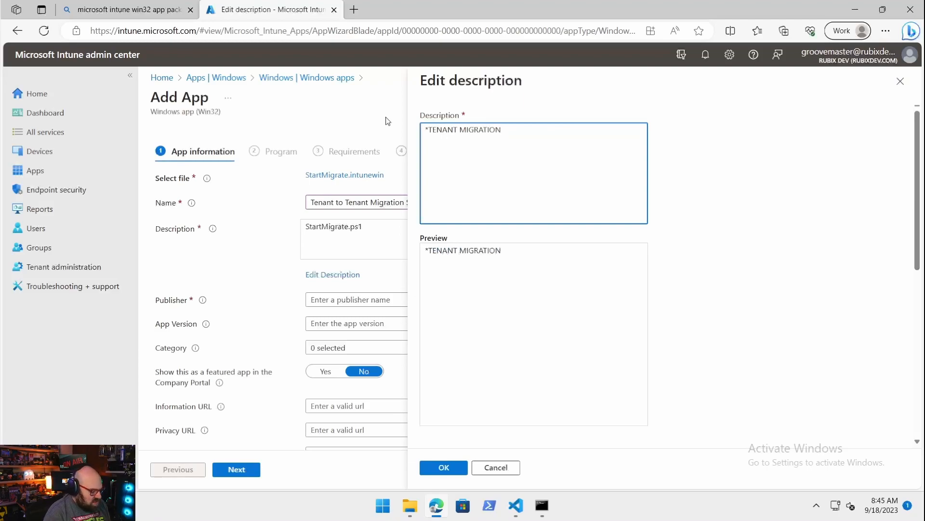
type(" AP")
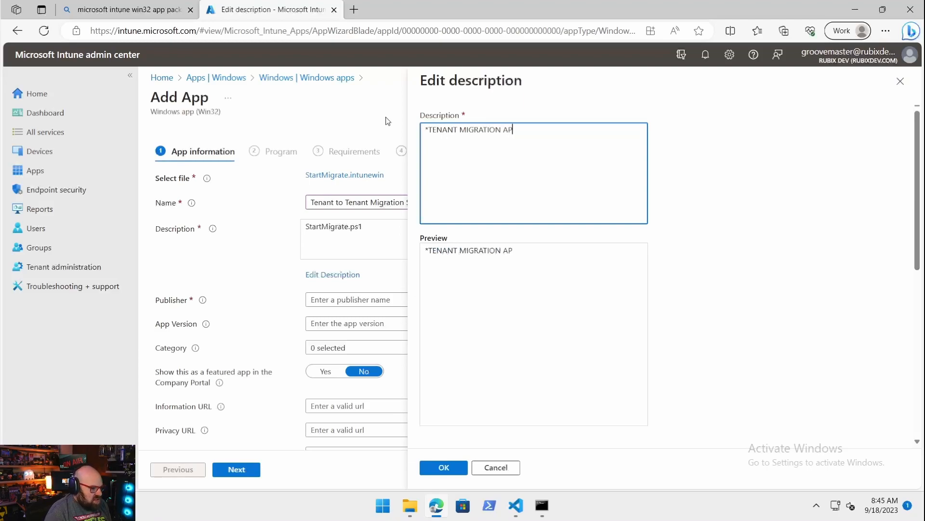
type("P*")
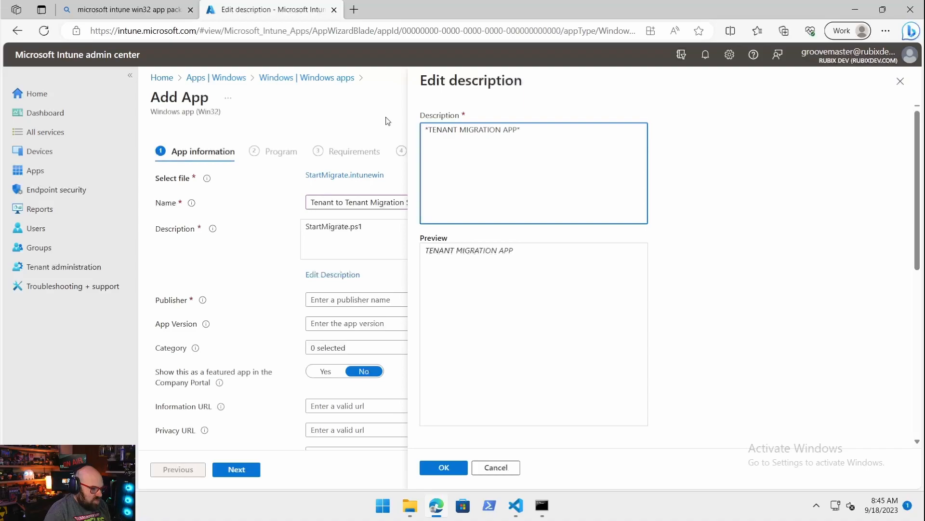
key("BackSpace")
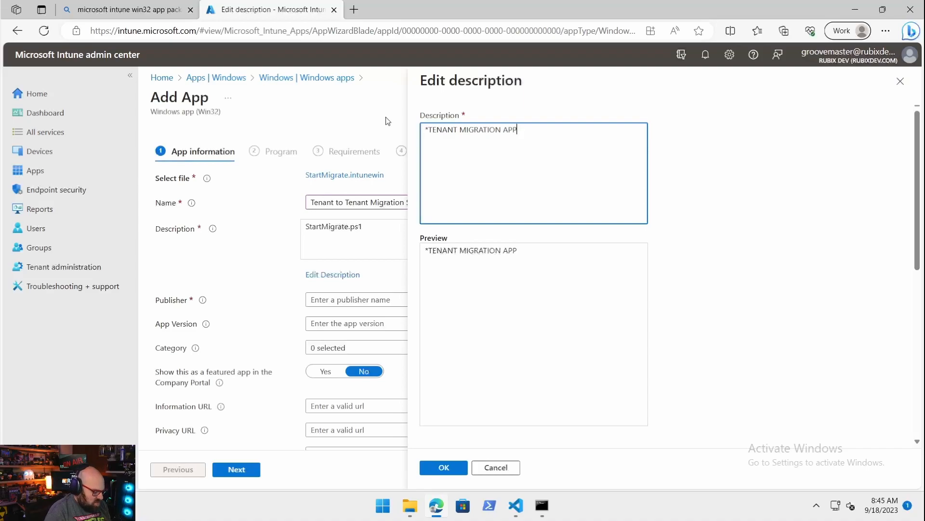
type("**")
key("Home")
type("*")
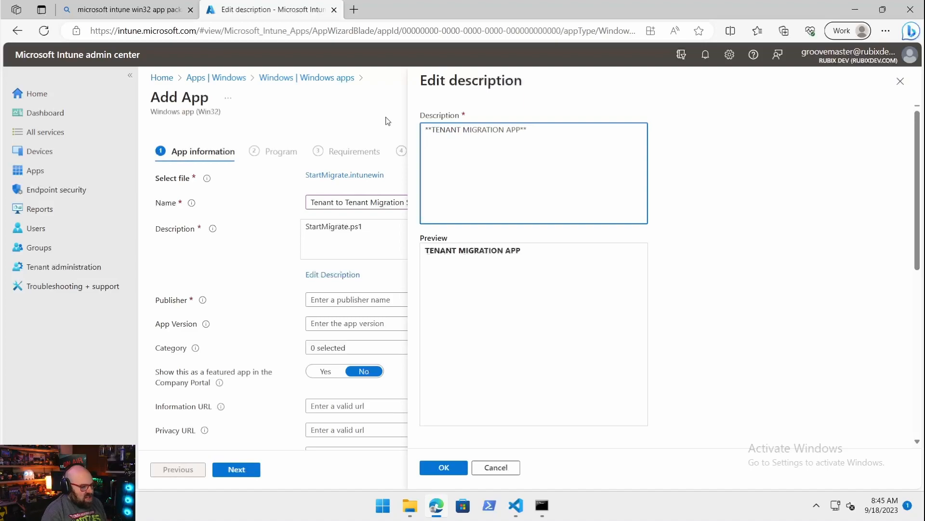
- Add the description line "This app will migrate this PC from **RubixDev.com** to **SteveCapacity.com**" and save the description
type("W")
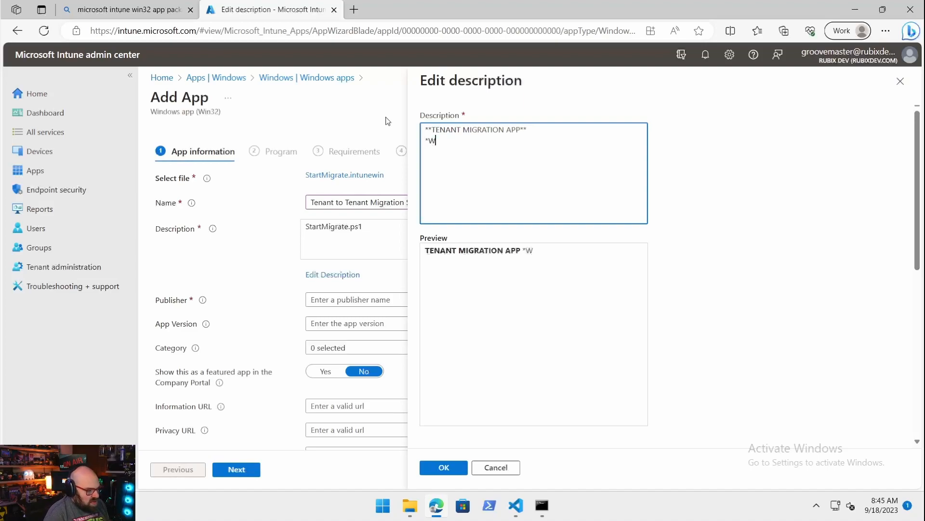
key("BackSpace")
key("BackSpace")
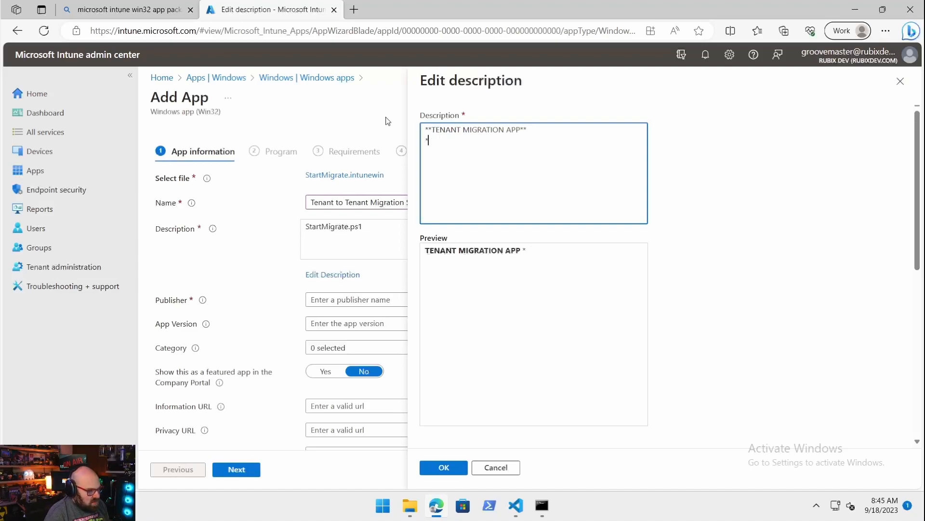
type("This app wi")
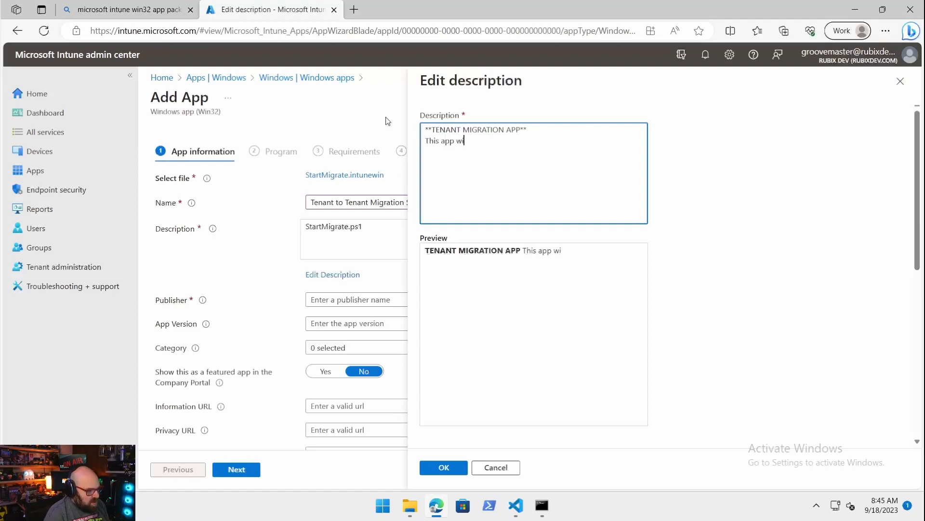
type("ll migrate ")
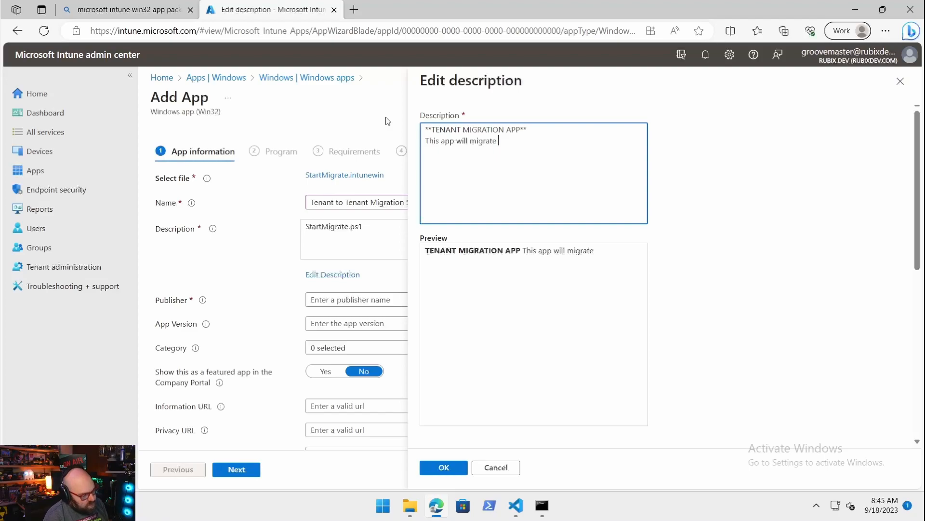
type("this PC ")
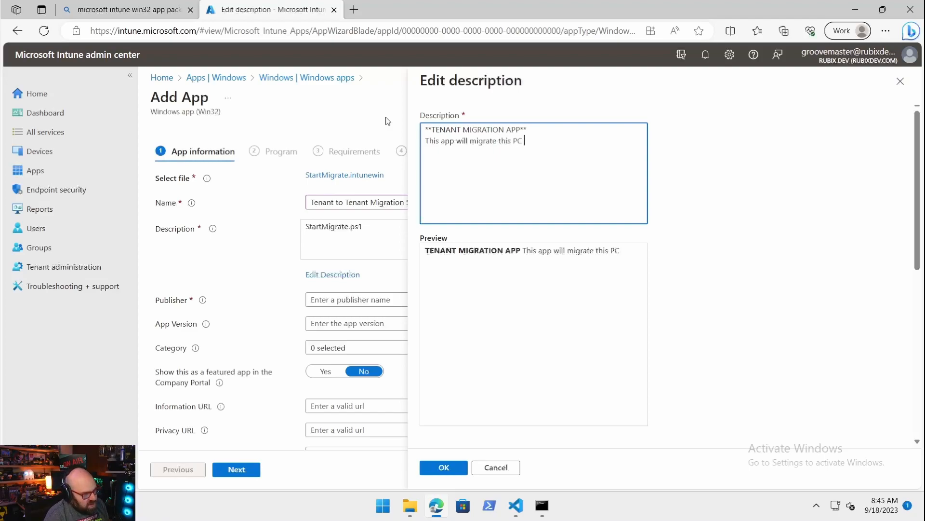
type("from **Getru")
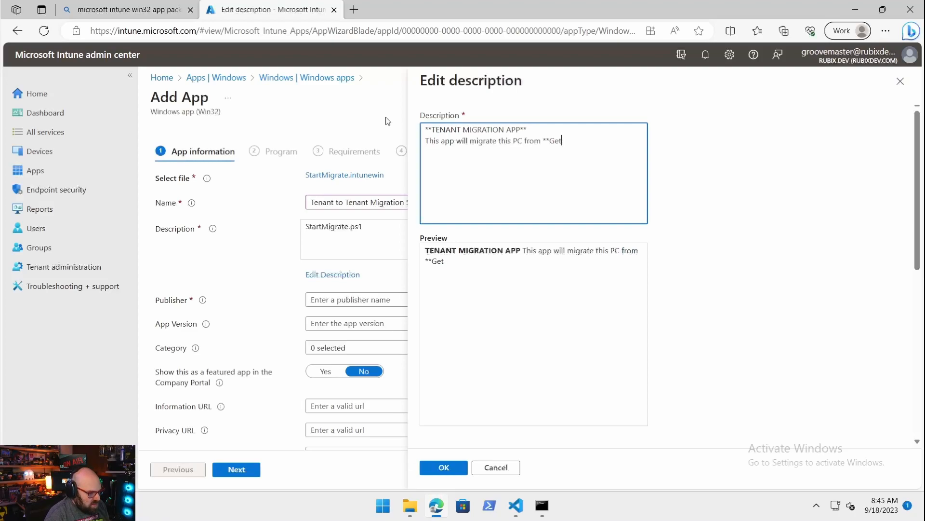
key("BackSpace")
key("BackSpace")
type("Rub")
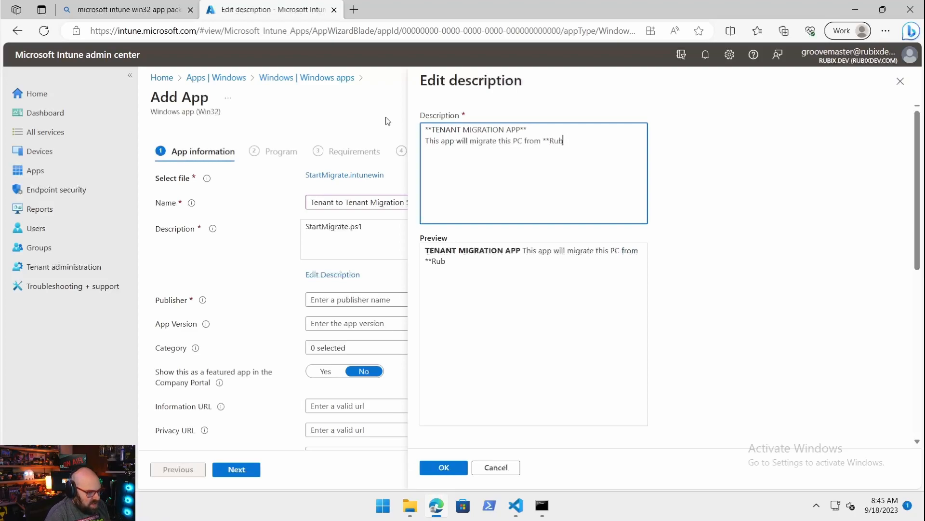
type("ixDev.com** to ")
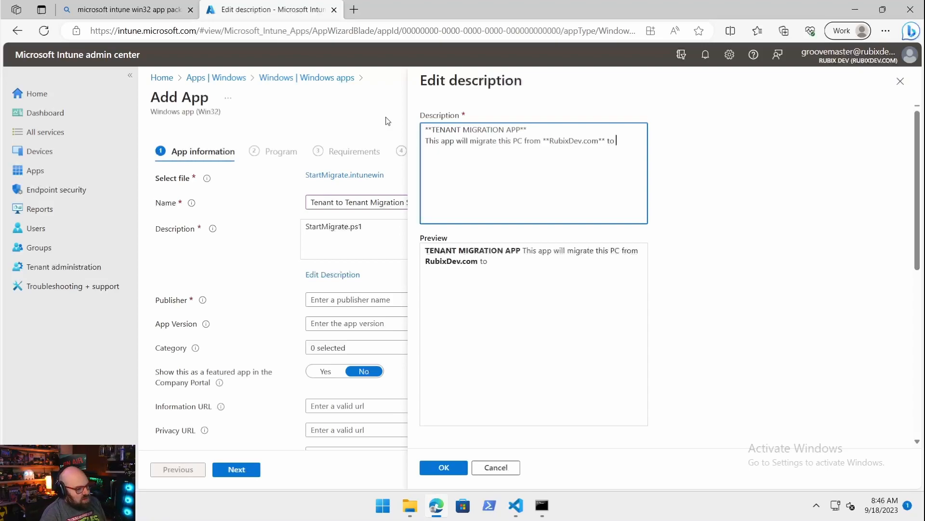
type("**Stev")
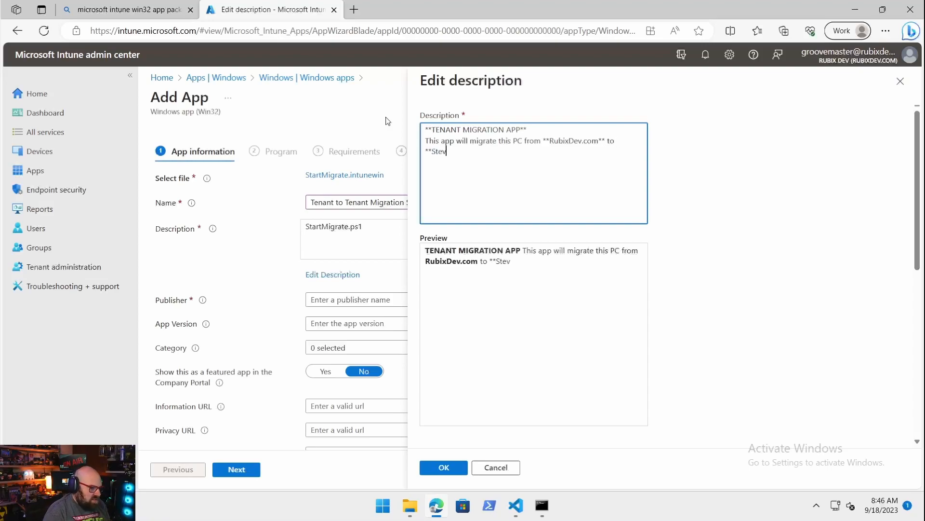
type("eCapacity.com**")
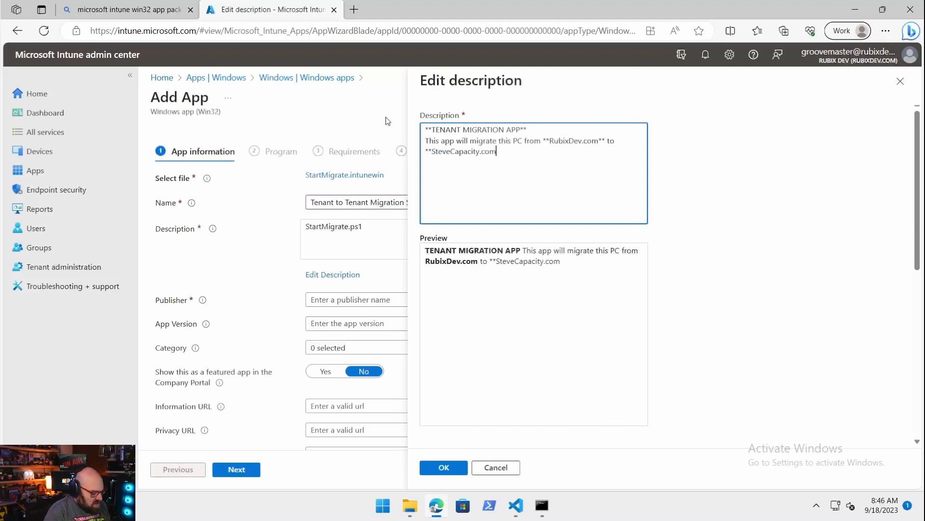
left_click(439, 471)
- Fill in the publisher's name, leave the optional app information fields empty, and continue to the Program settings
left_click(345, 303)
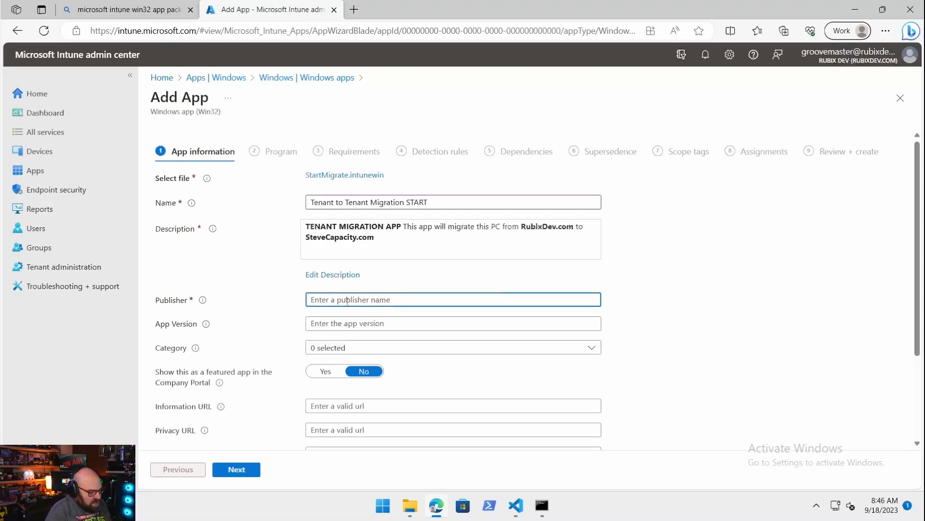
type("S")
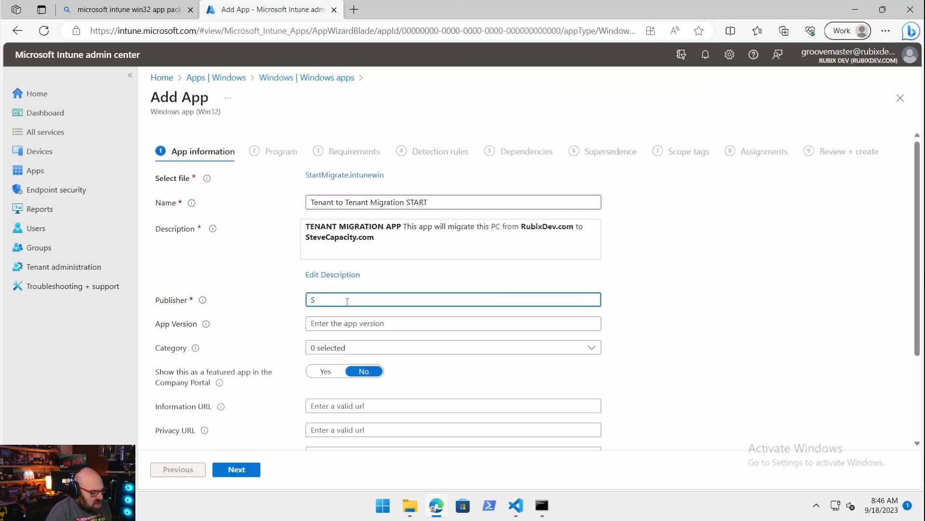
type("teve")
scroll(345, 347, "down", 3)
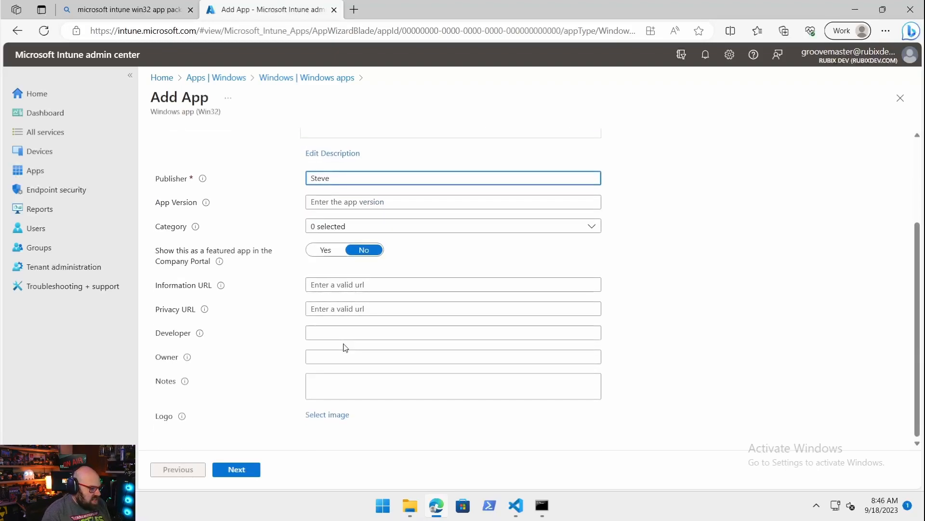
left_click(411, 508)
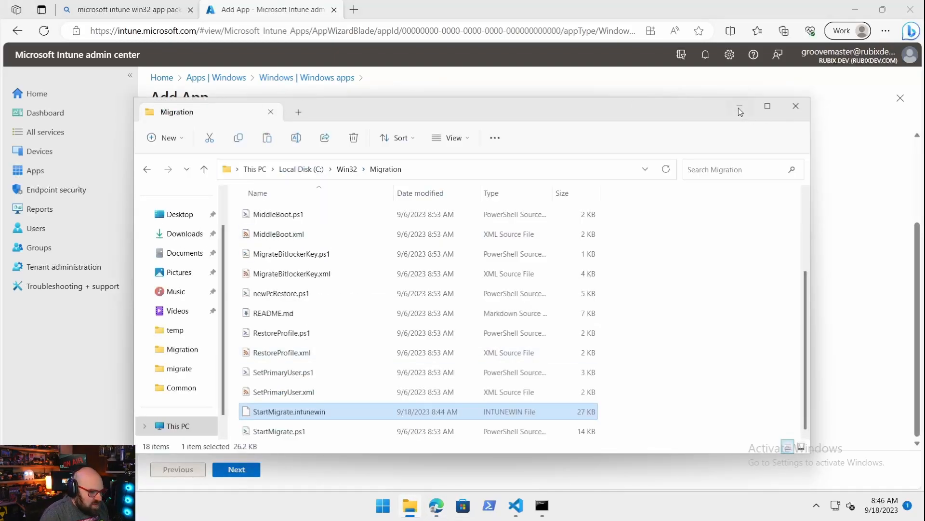
left_click(739, 110)
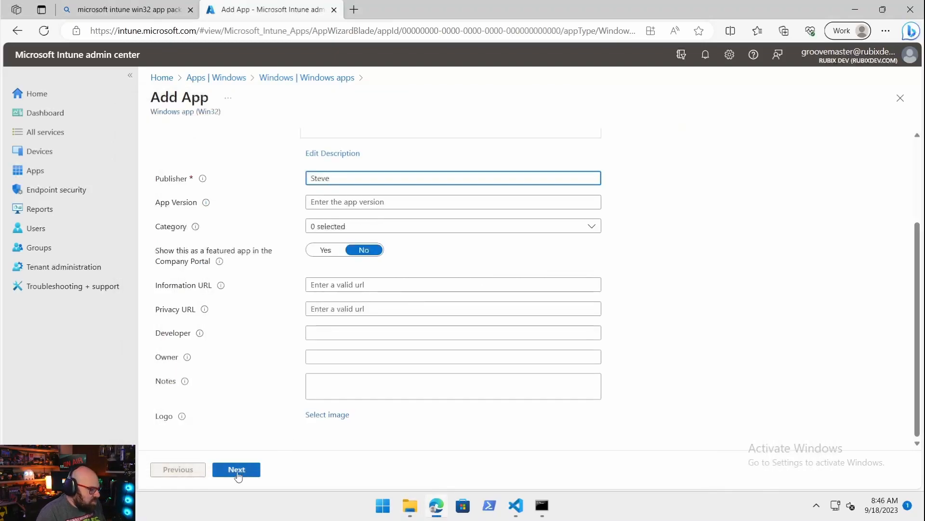
left_click(237, 470)
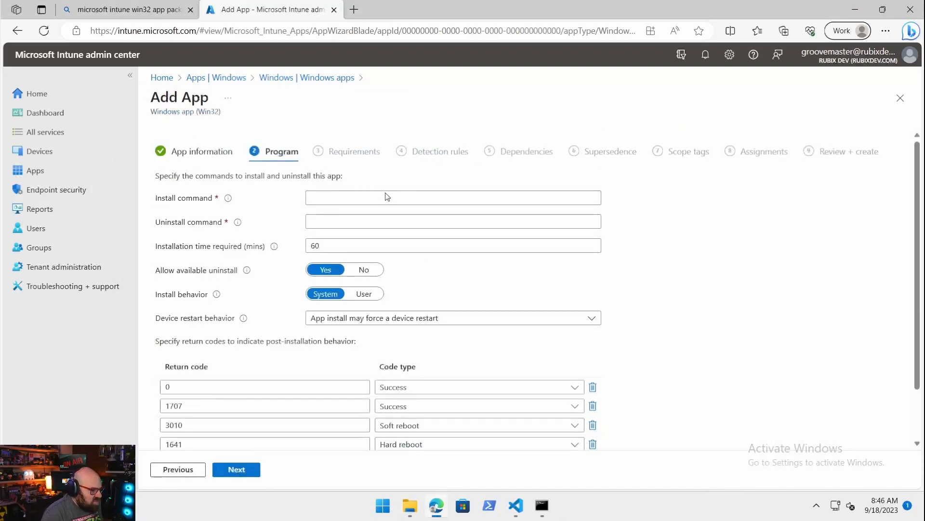
- Set the install command to "powershell.exe -executionpolicy bypass .\StartMigrate.ps1"
left_click(372, 194)
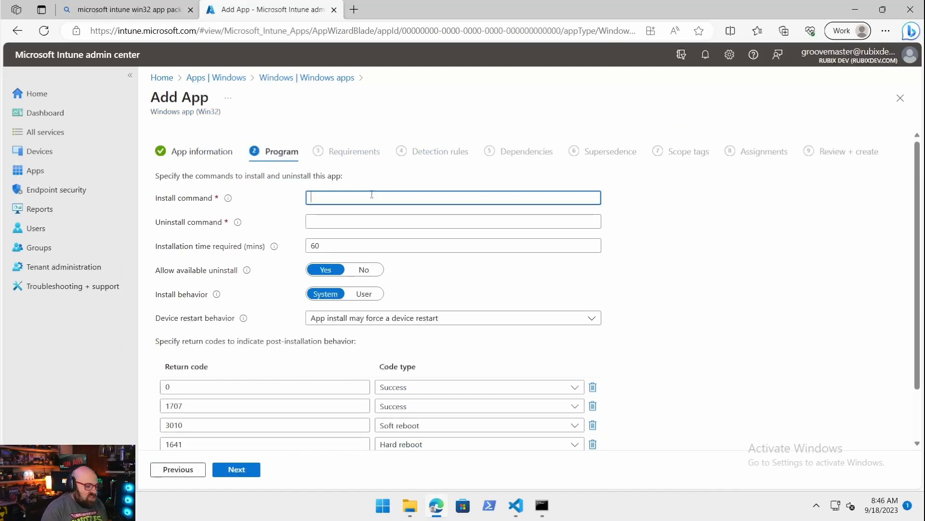
type("powershell.exe -executionpolicy bypass .\\")
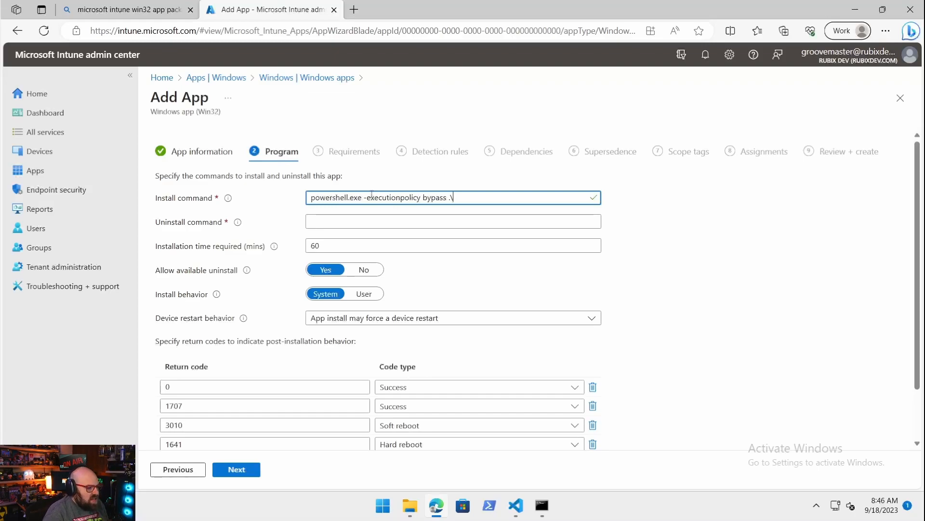
type("StartMigrate.ps1")
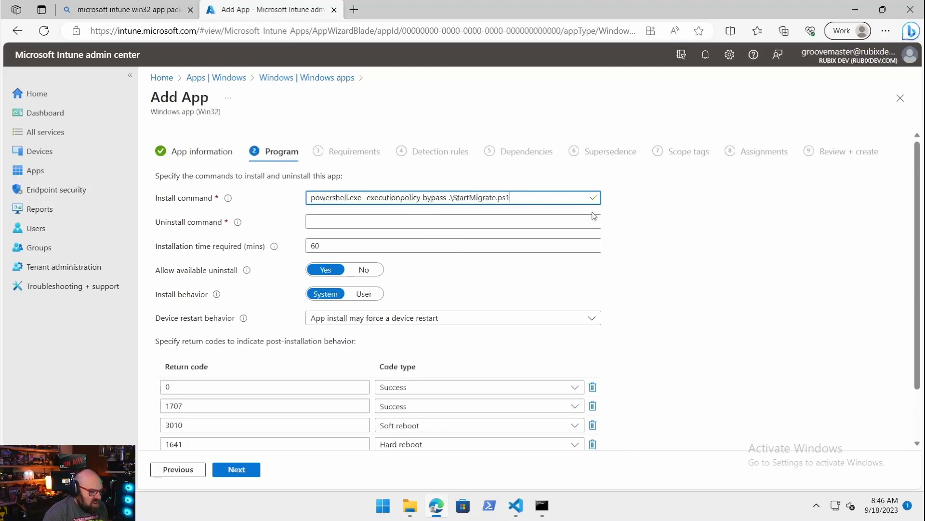
- Check the files in the Migration folder, set the uninstall command to "*", and continue to the Requirements
left_click(410, 506)
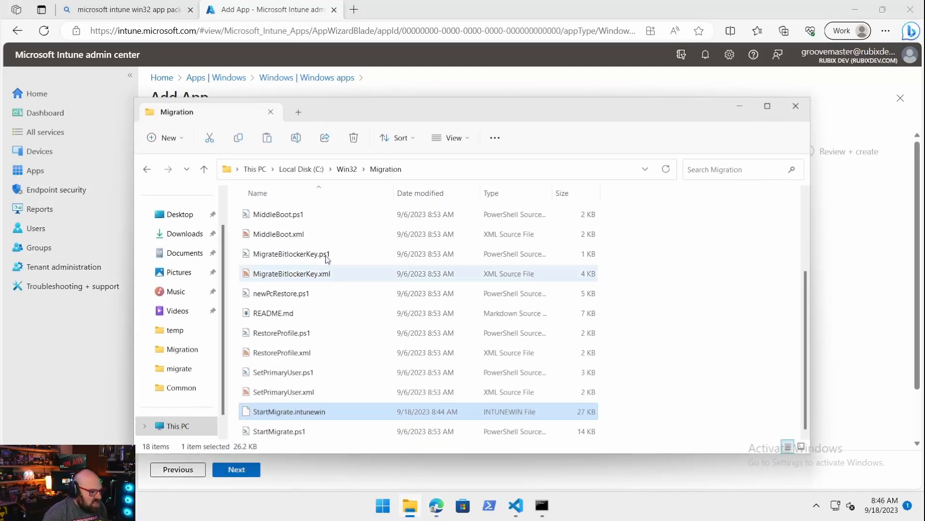
scroll(355, 251, "up", 2)
scroll(355, 252, "down", 2)
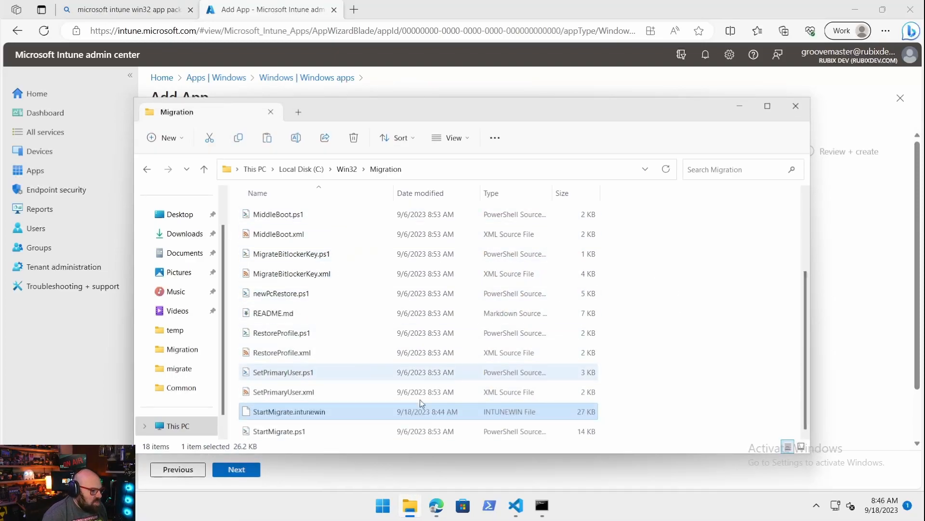
left_click(90, 356)
left_click(450, 222)
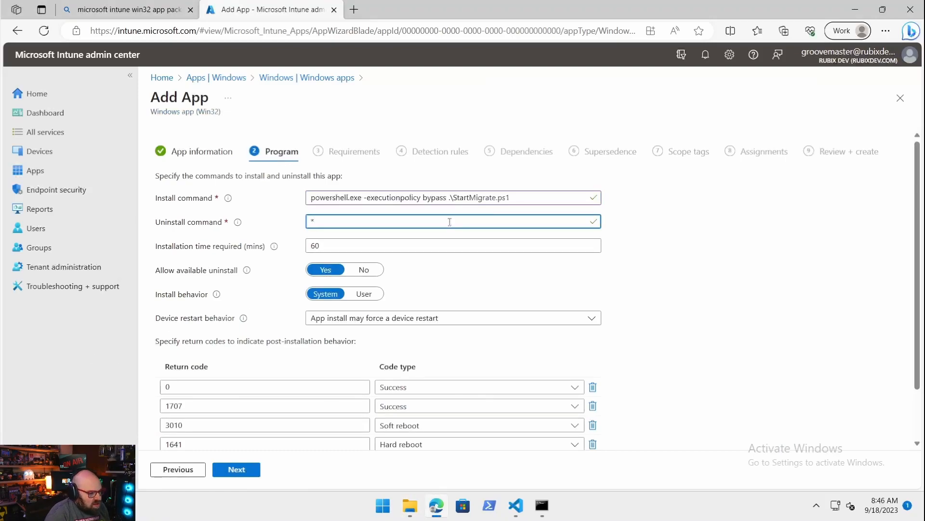
left_click(236, 470)
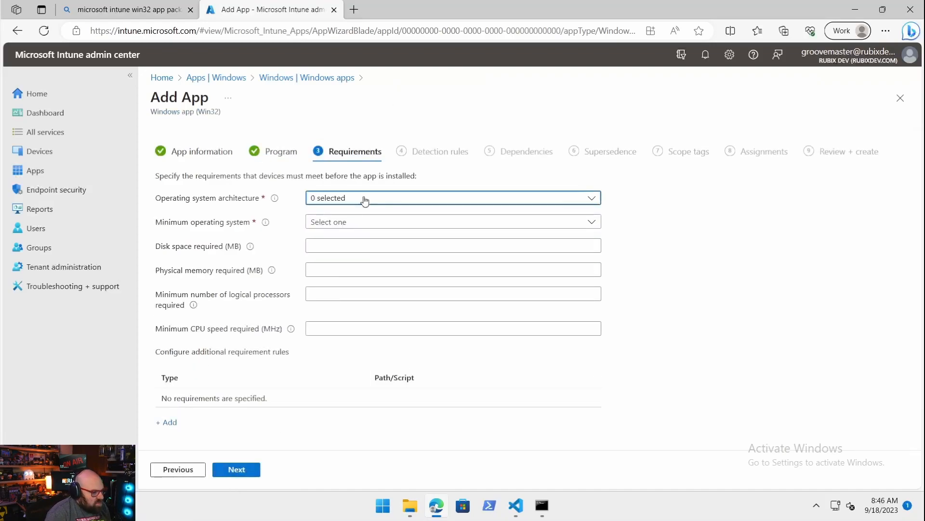
- Select both operating system architectures, set the minimum operating system to Windows 10 1607, and continue to the Detection rules
left_click(365, 200)
left_click(314, 215)
left_click(314, 233)
left_click(753, 267)
left_click(383, 223)
left_click(382, 241)
left_click(248, 473)
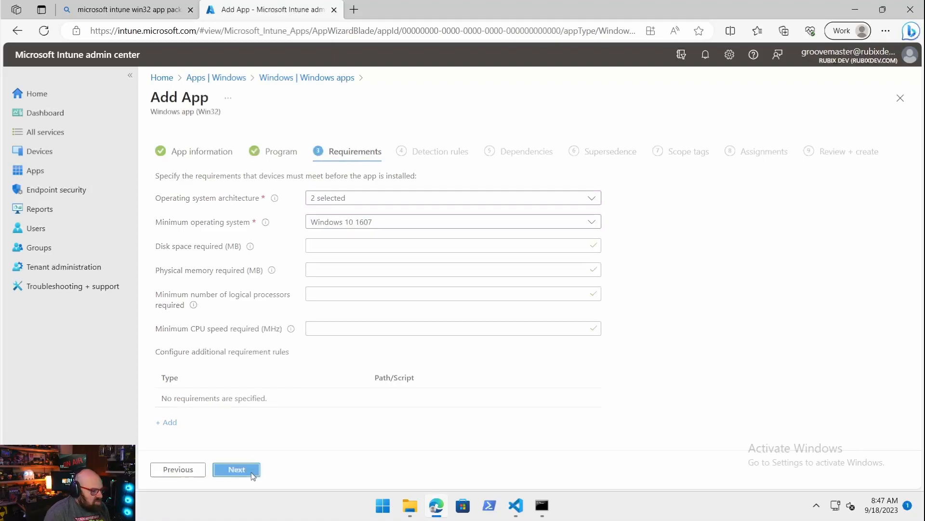
- Set the detection rules format to "Manually configure detection rules"
left_click(380, 208)
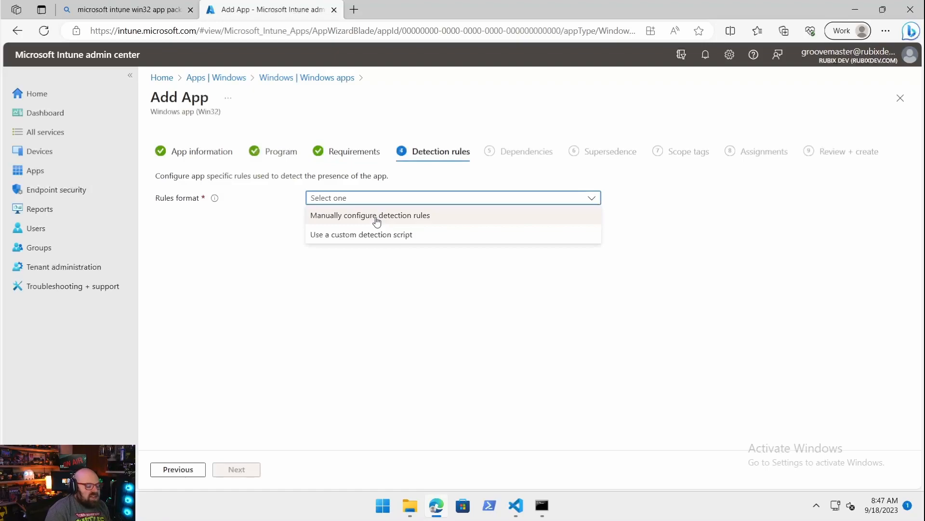
left_click(376, 220)
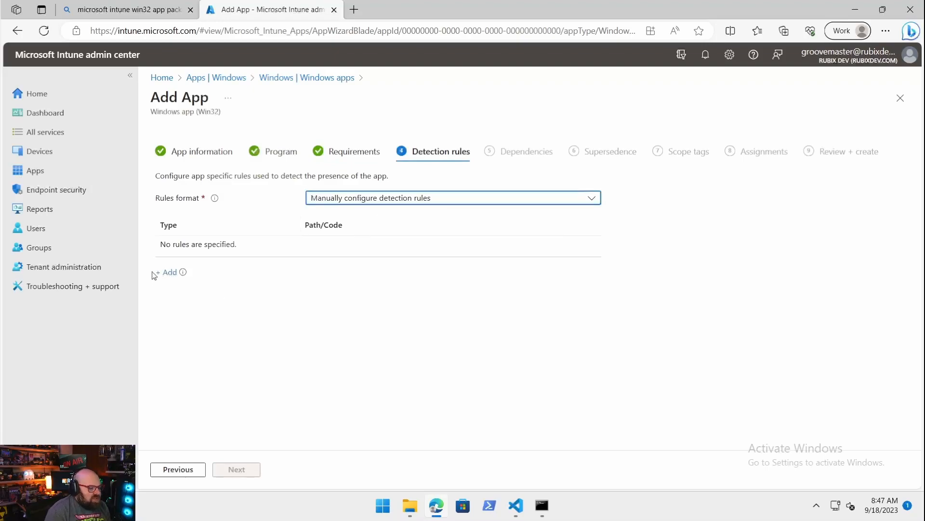
- Add a detection rule and set its rule type to File
left_click(167, 274)
left_click(785, 147)
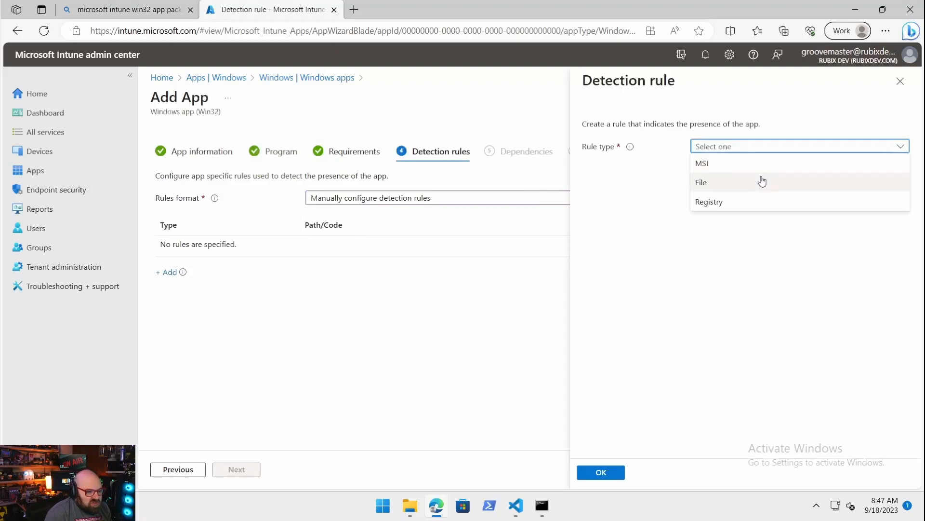
left_click(761, 180)
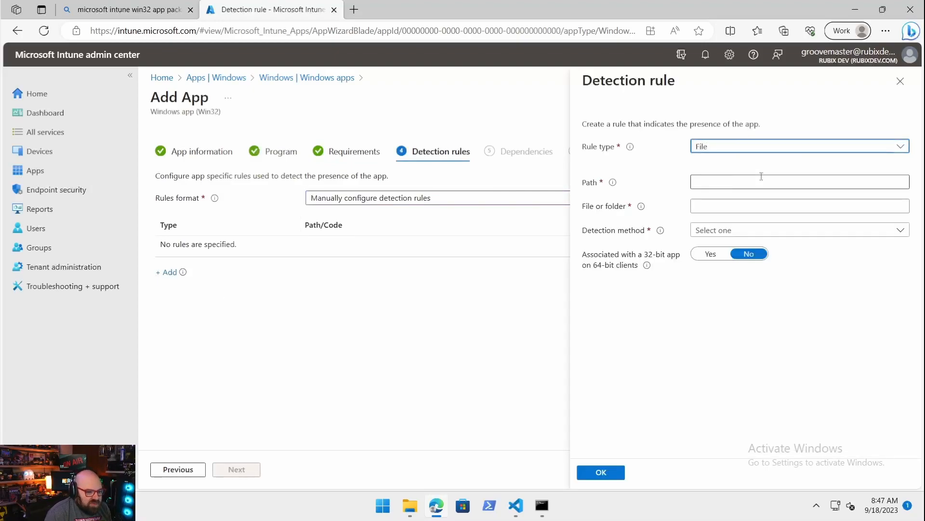
- Check the resource path and the Intune install flag file in StartMigrate.ps1 in Visual Studio Code, and return to the detection rule in Edge
left_click(516, 506)
scroll(191, 217, "up", 3)
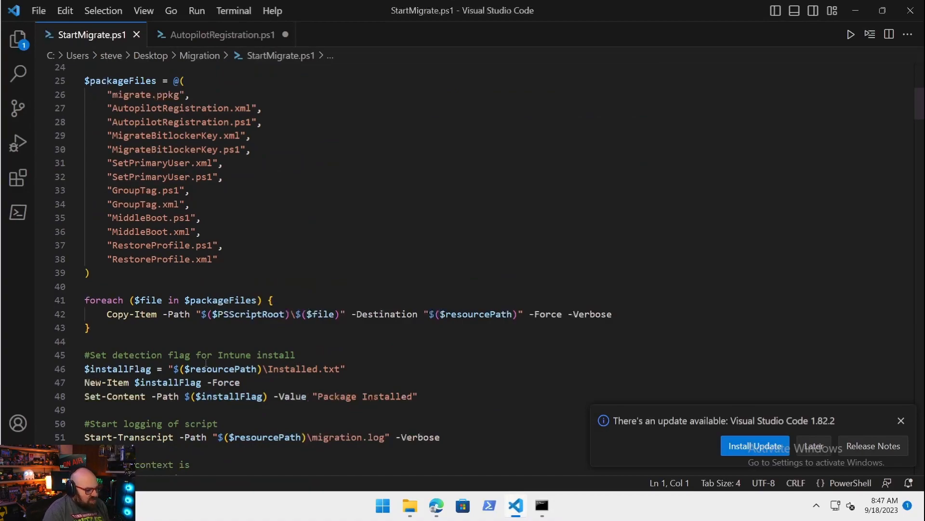
scroll(261, 379, "up", 2)
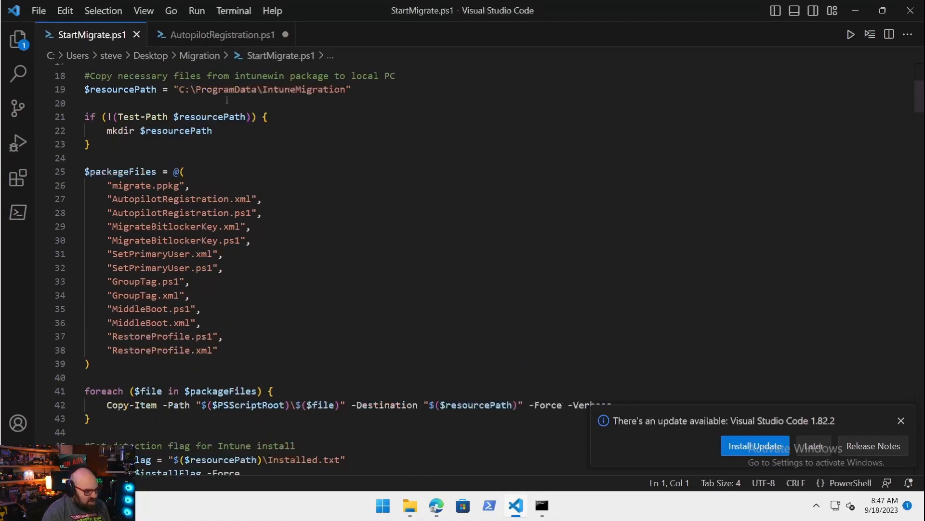
scroll(331, 108, "down", 2)
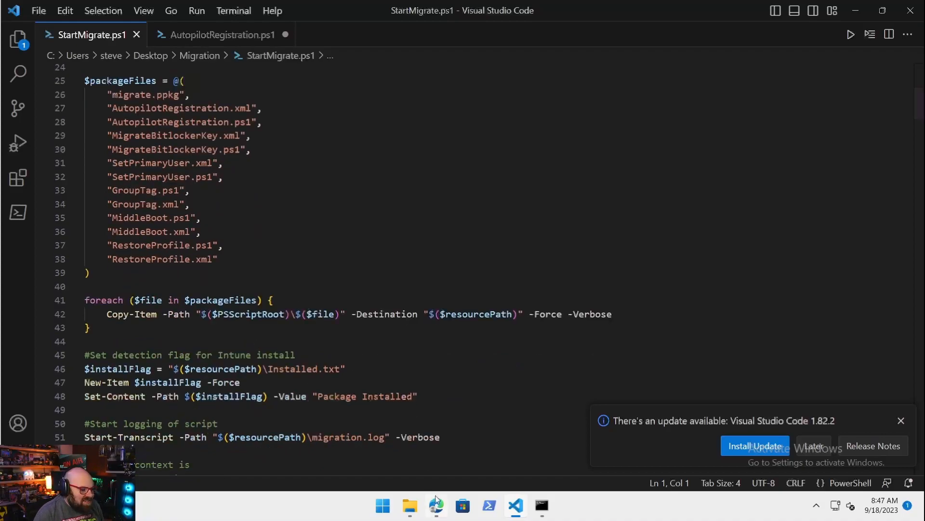
left_click(444, 509)
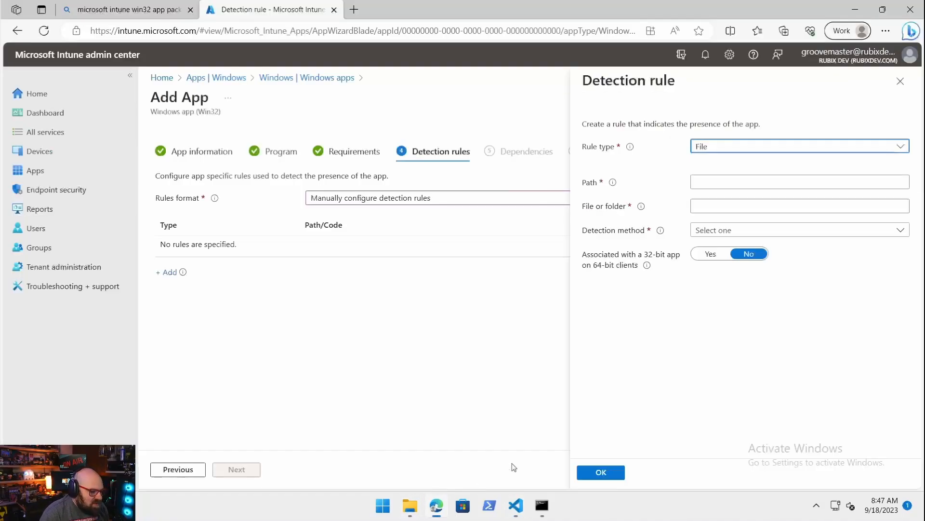
- Set the detection rule's path to "C:\ProgramData\IntuneMigration" and its file or folder to "installed.txt"
left_click(765, 185)
type("C:\\ProgramDat")
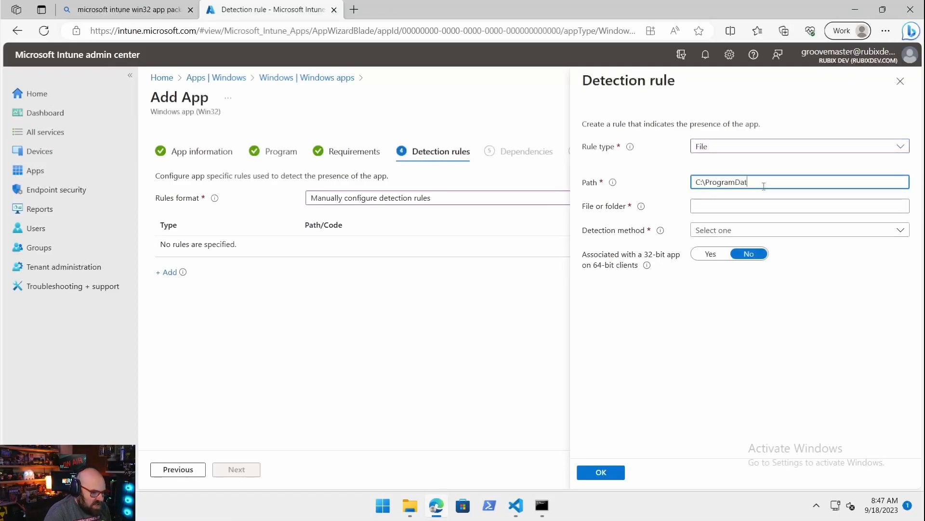
type("a\\IntuneMigration")
key("Tab")
type("installed")
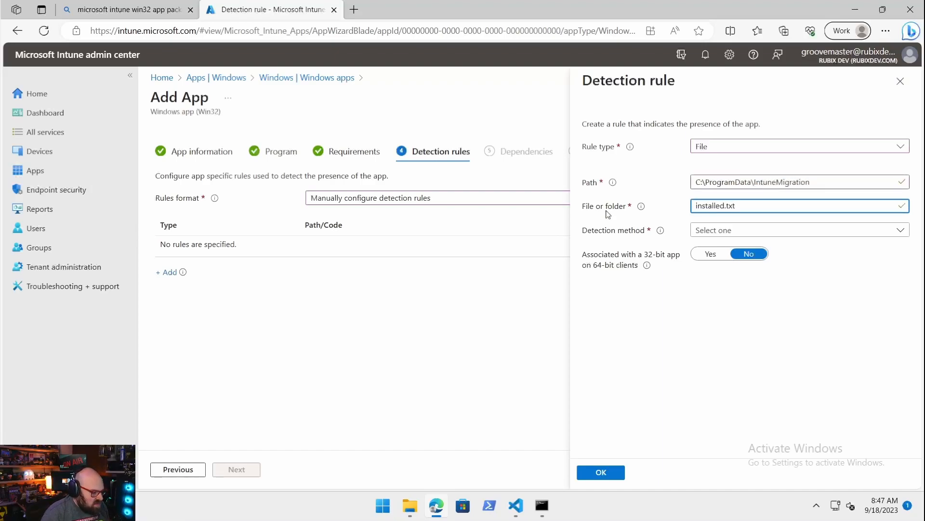
- Check the flag file's spelling in the StartMigrate.ps1 script and change the rule's file name to "Installed.txt"
left_click(519, 515)
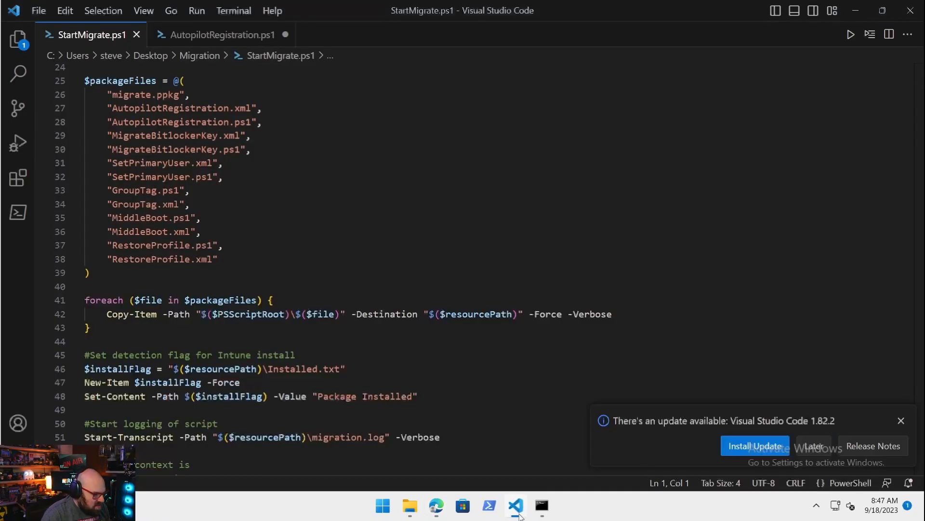
left_click(519, 516)
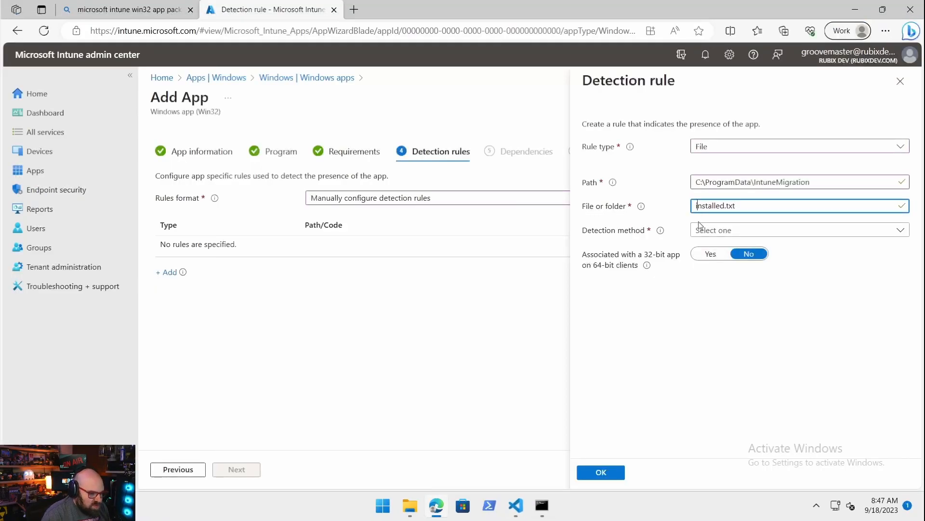
key("Delete")
type("I")
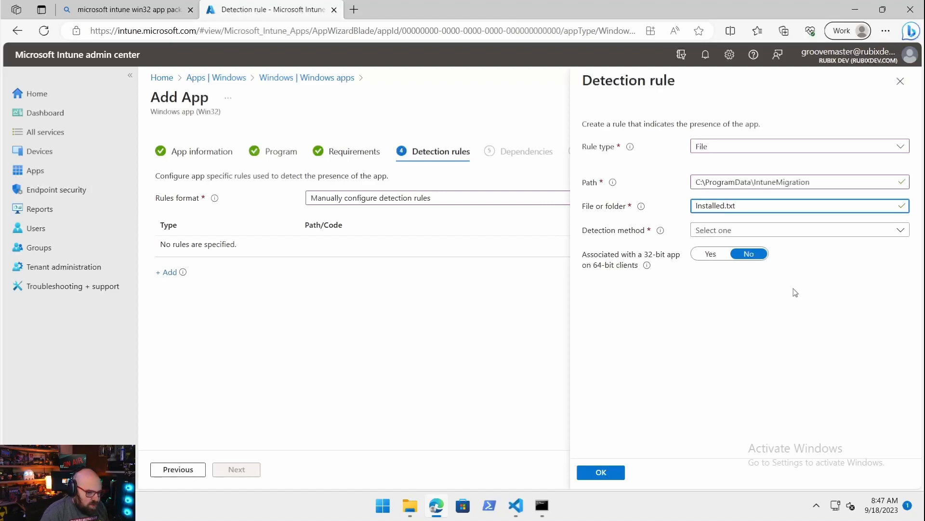
- Set the detection method to "File or folder exists" and save the detection rule
left_click(744, 236)
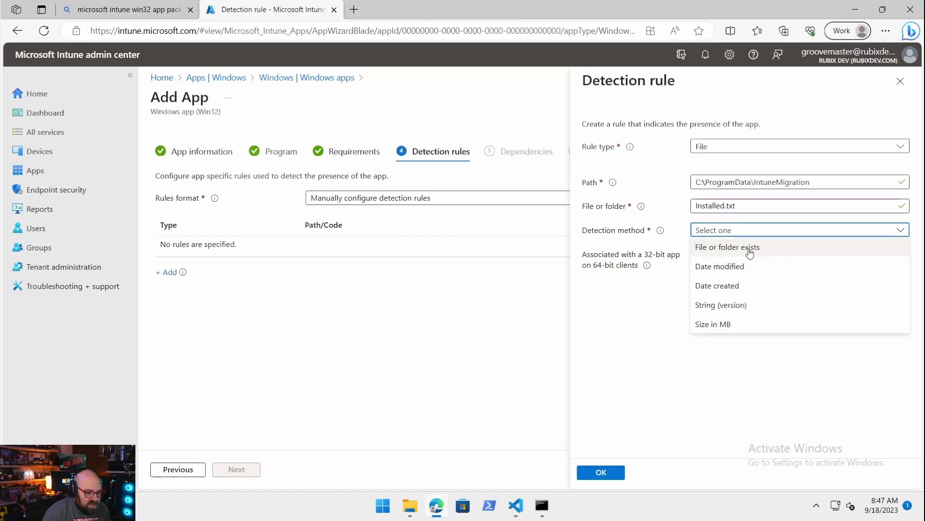
left_click(748, 247)
left_click(601, 473)
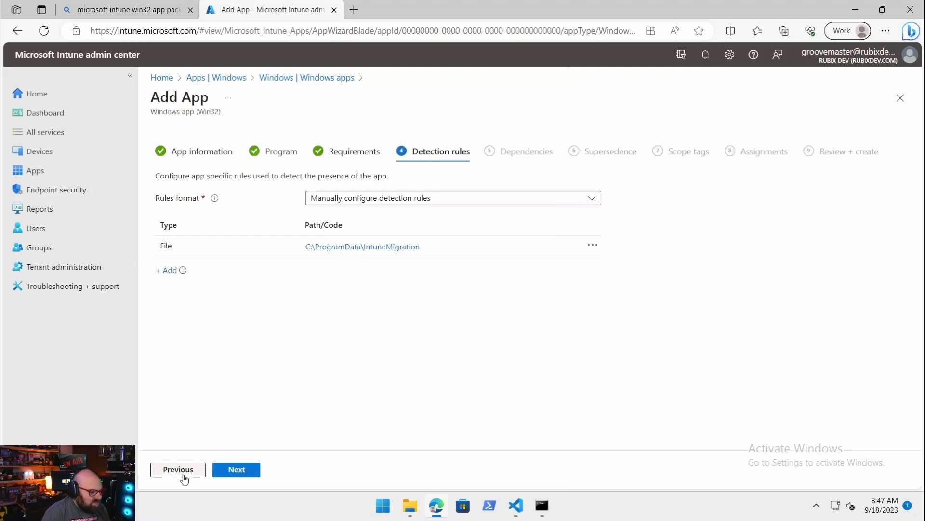
- Continue past Dependencies, Supersedence and Scope tags with their default settings to reach the app's Assignments
left_click(222, 470)
left_click(221, 471)
left_click(222, 471)
left_click(221, 471)
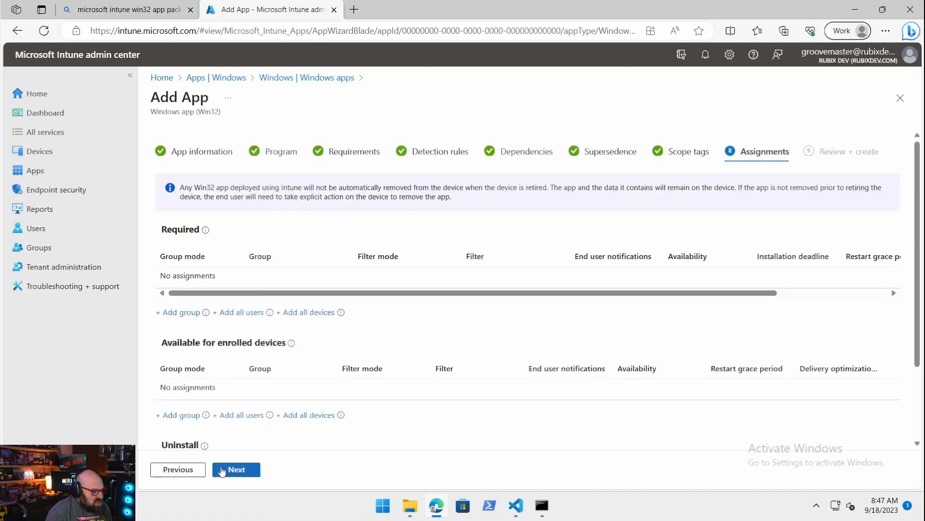
scroll(204, 312, "down", 1)
scroll(204, 312, "down", 1)
scroll(199, 314, "up", 1)
scroll(201, 314, "down", 1)
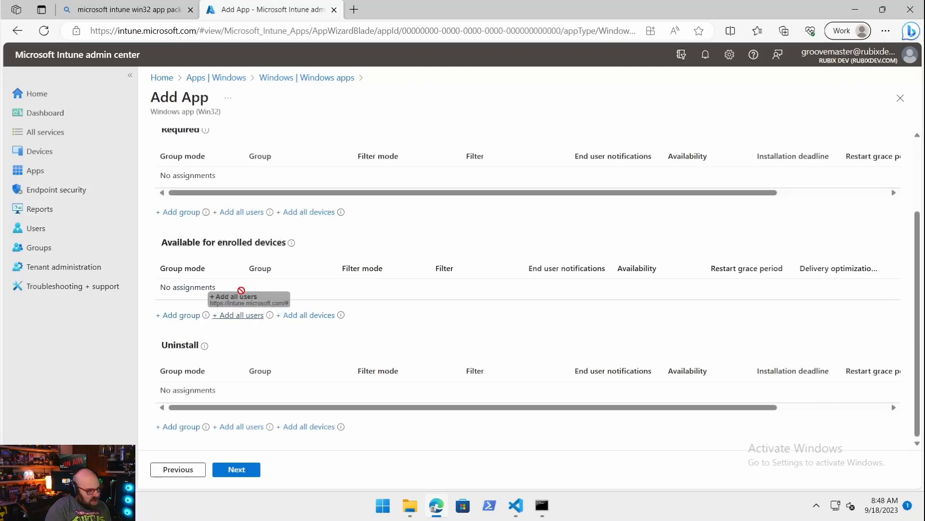
left_click(180, 314)
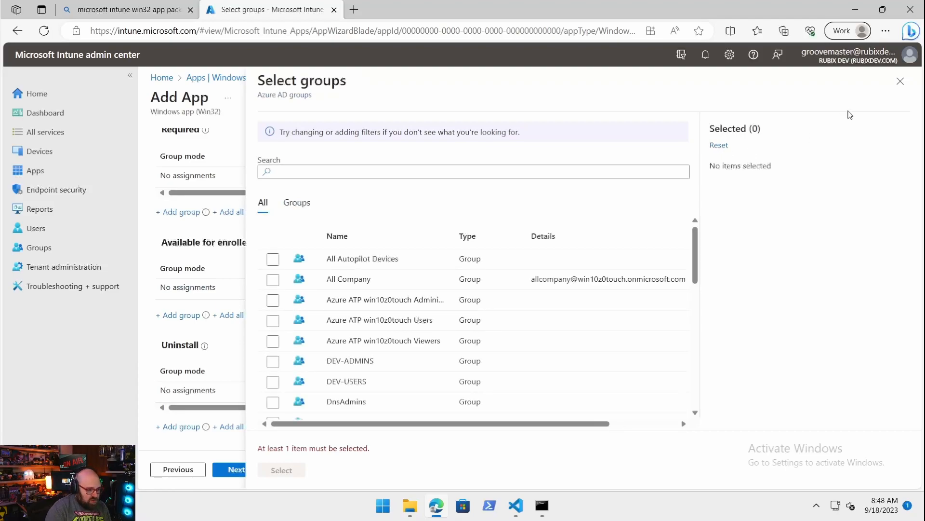
left_click(900, 81)
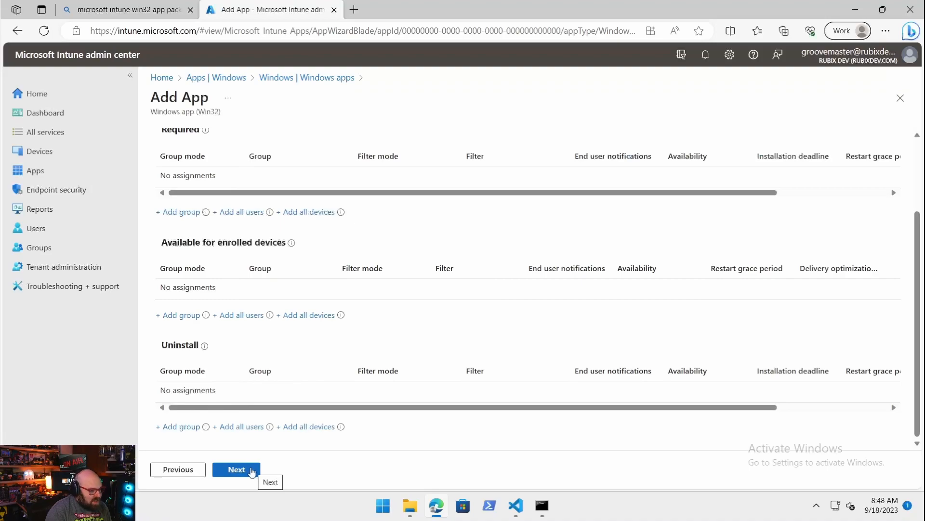
- Continue to the review without assigning any group and create the app
left_click(251, 471)
left_click(248, 470)
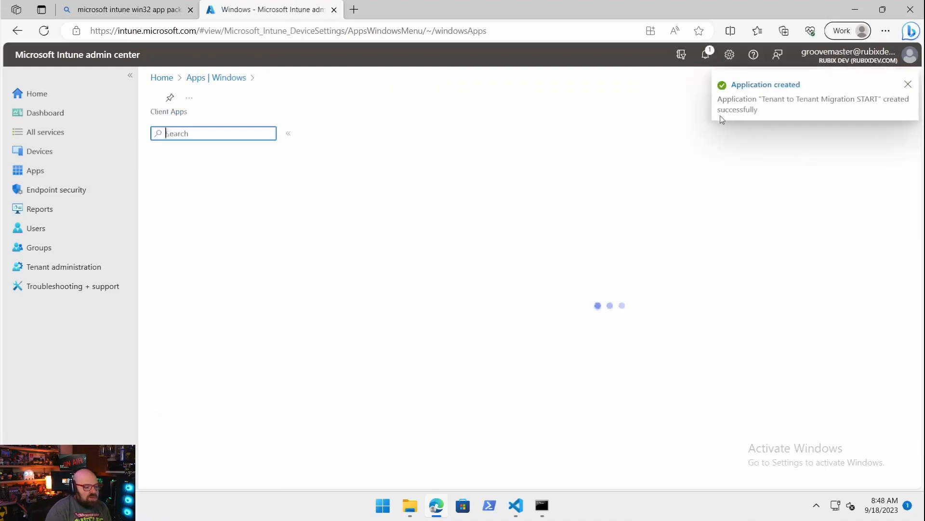
- Start a new security group with assigned membership and name it "INTUNE MIGRATION: WAVE 1"
left_click(53, 247)
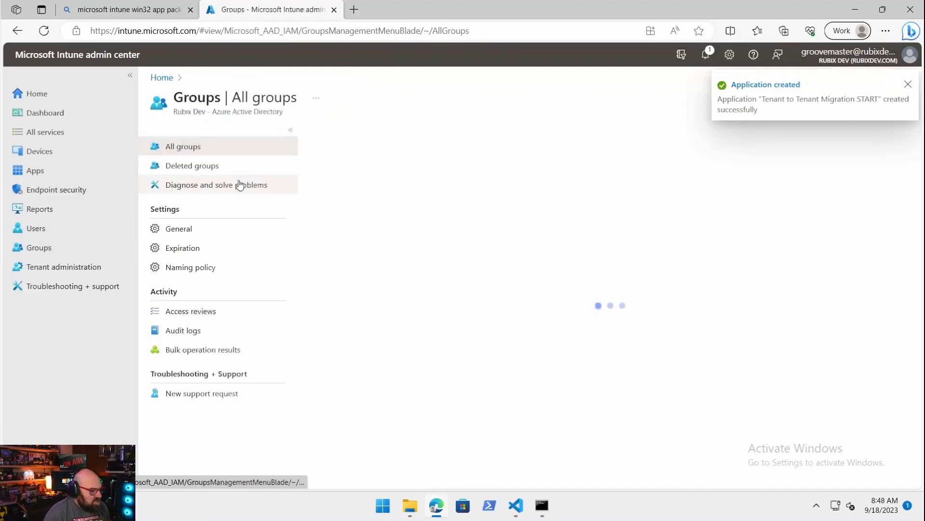
left_click(336, 133)
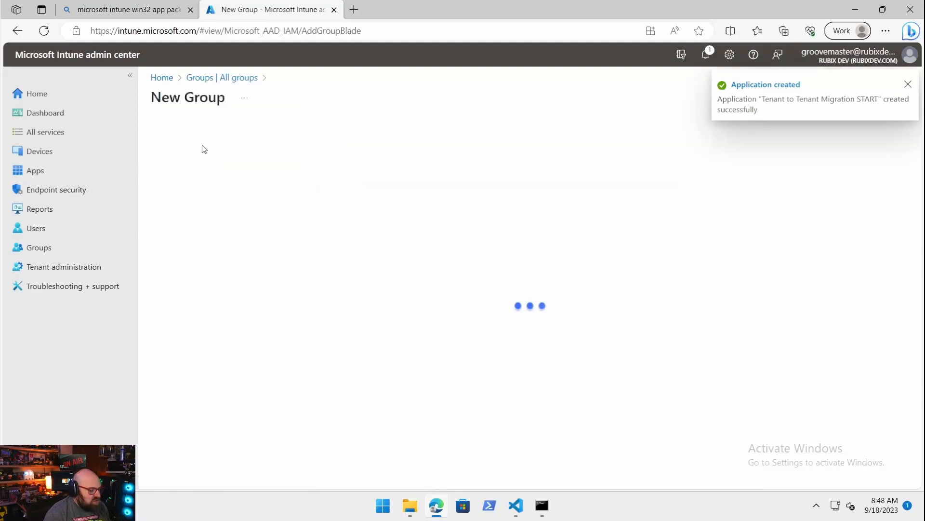
left_click(248, 213)
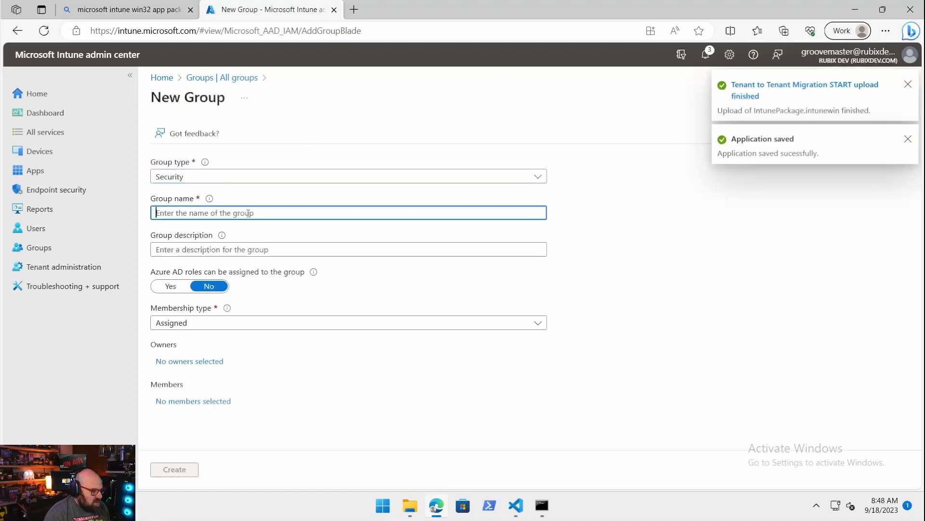
type("Mi")
key("BackSpace")
key("BackSpace")
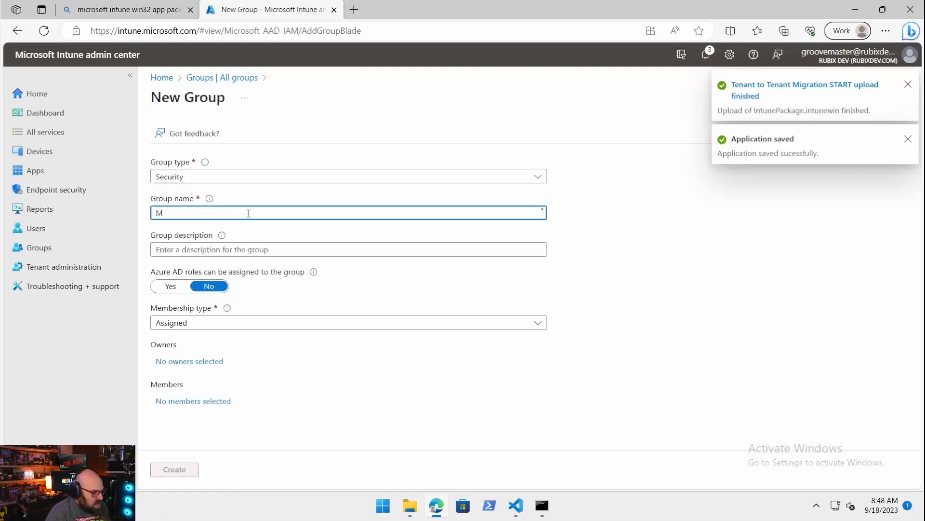
type("INTUNE MIGRA")
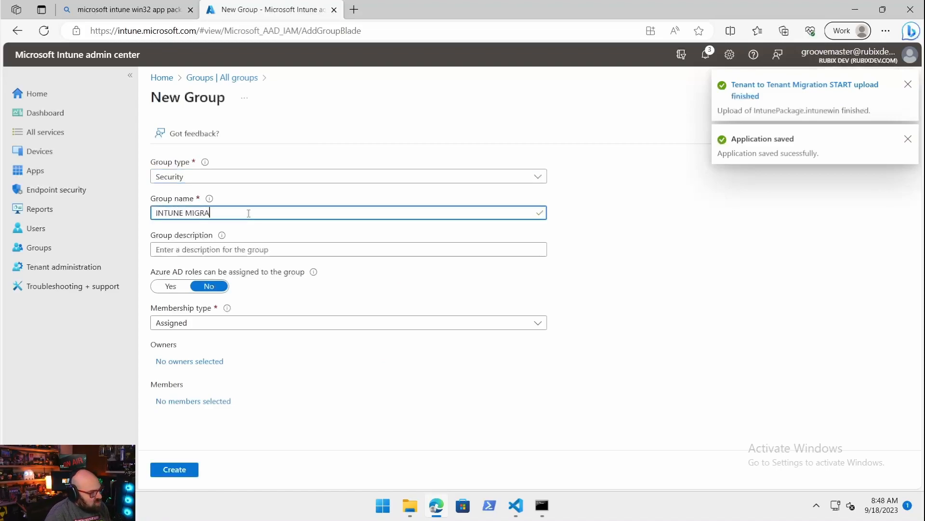
type("TION: WAVE 1")
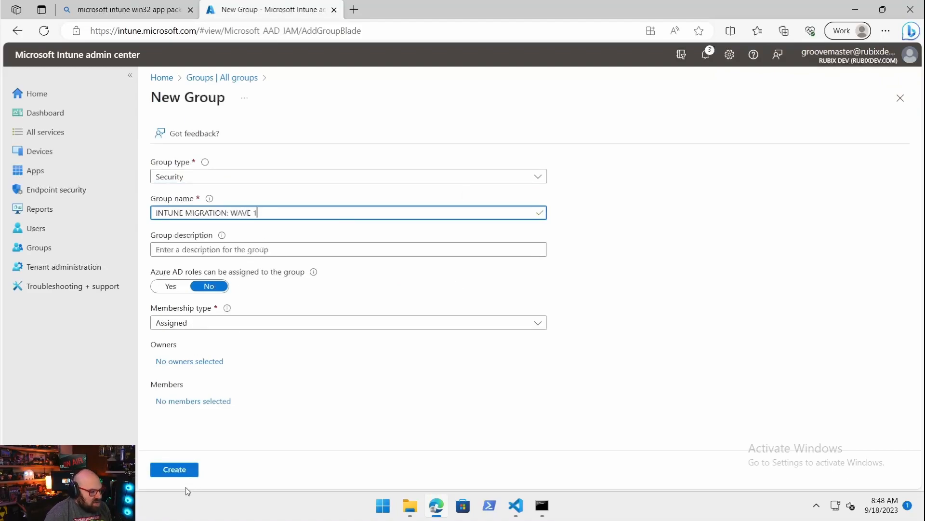
- Set the group description to "This will be the first group to be migrated to SteveCapacity" and create the group
left_click(292, 251)
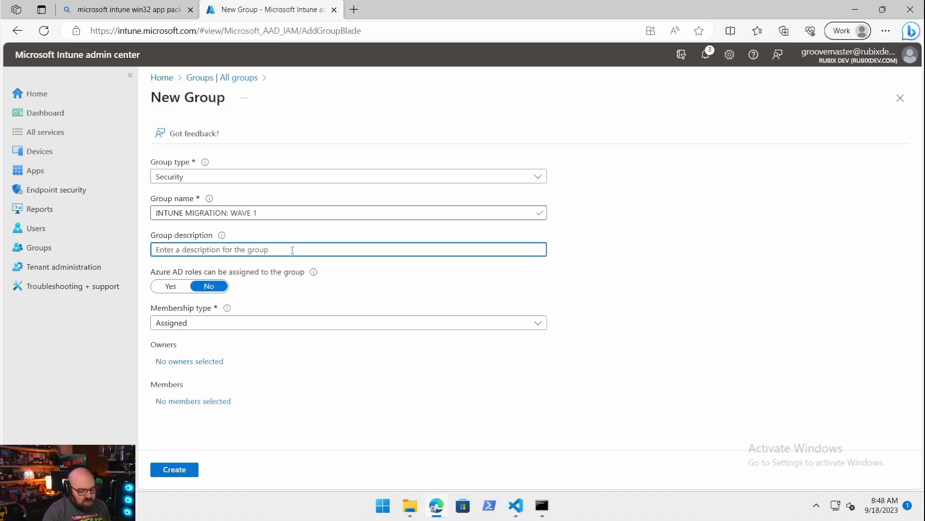
type("T")
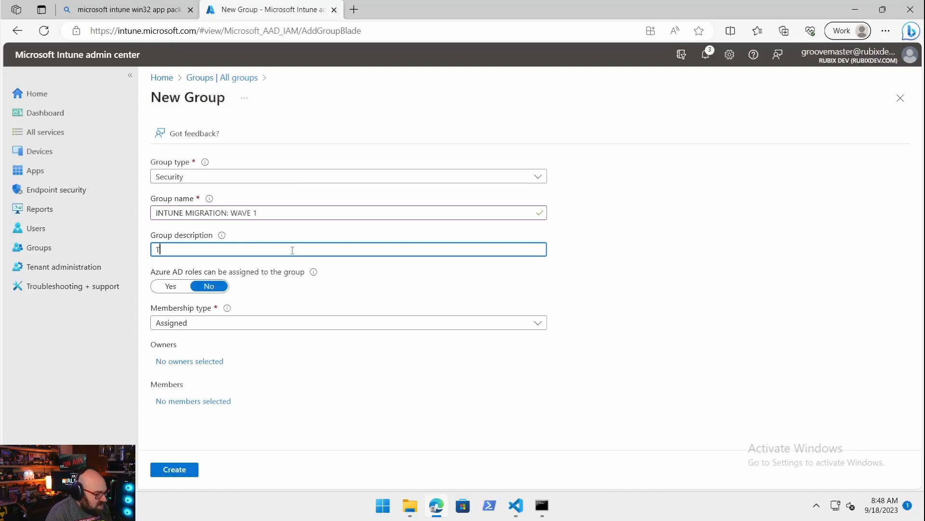
type("his will be the first group to be migrated to")
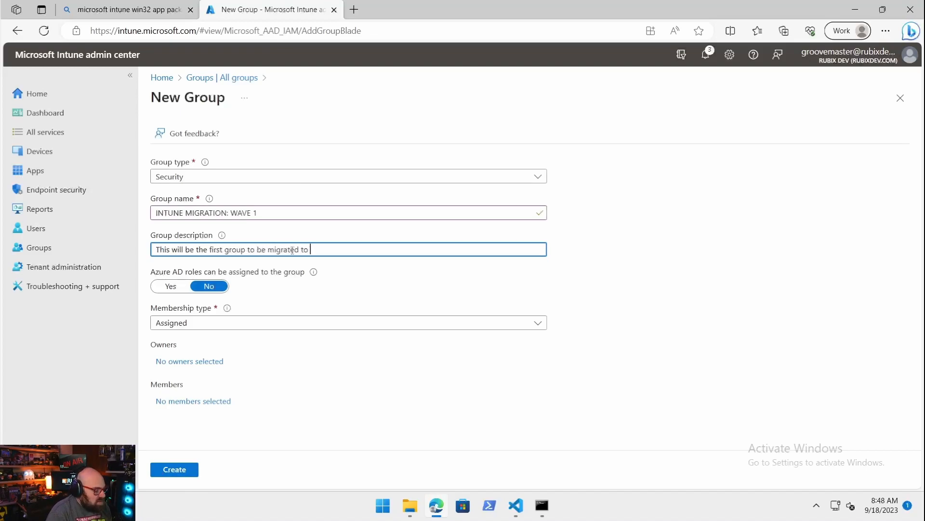
type(" SteveCapacity")
left_click(174, 470)
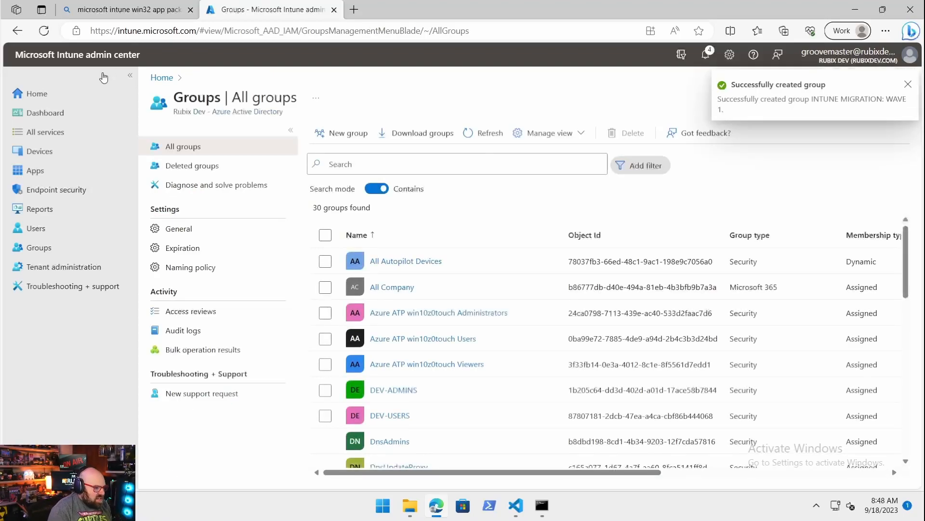
- Open the properties of the Windows app "Tenant to Tenant Migration START" and start editing its assignments
left_click(76, 171)
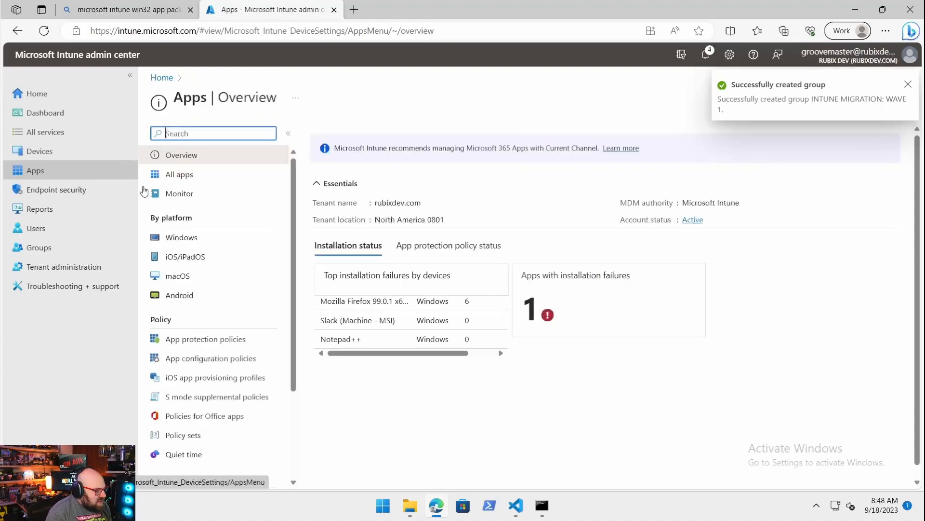
left_click(181, 237)
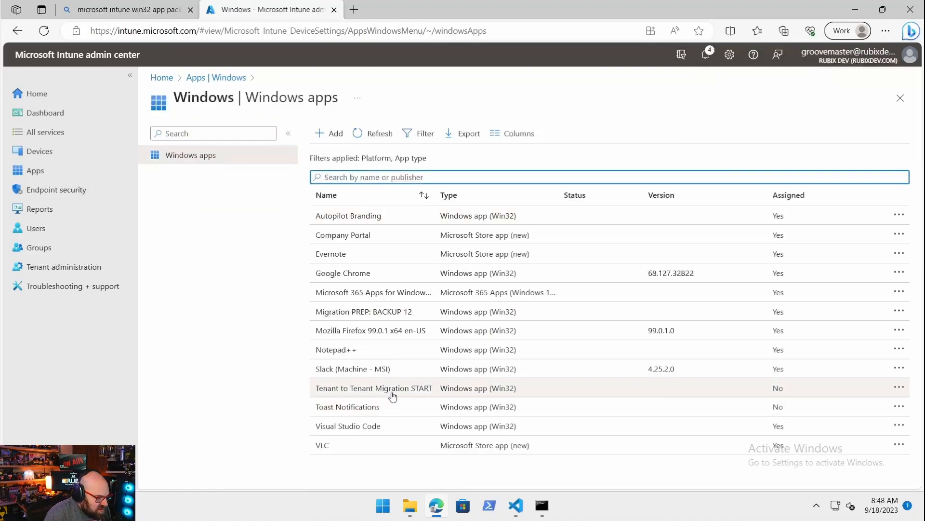
left_click(391, 390)
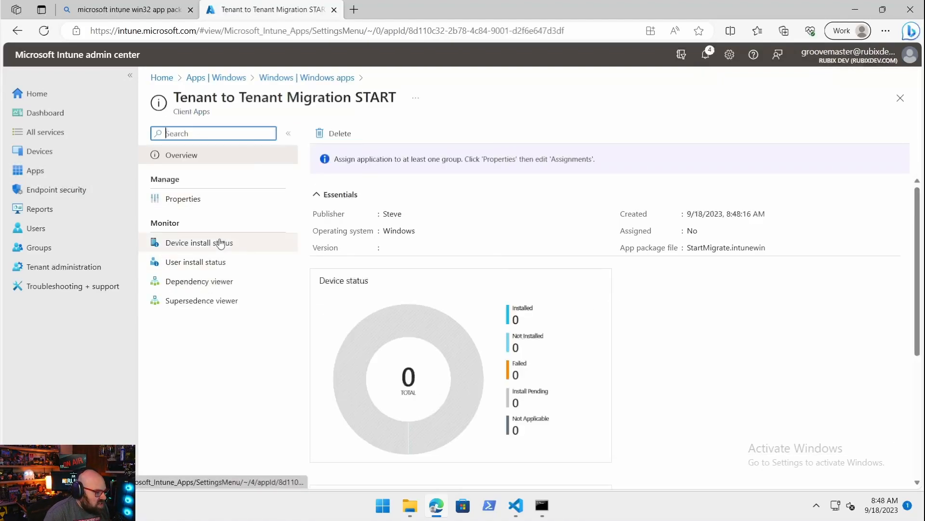
left_click(215, 201)
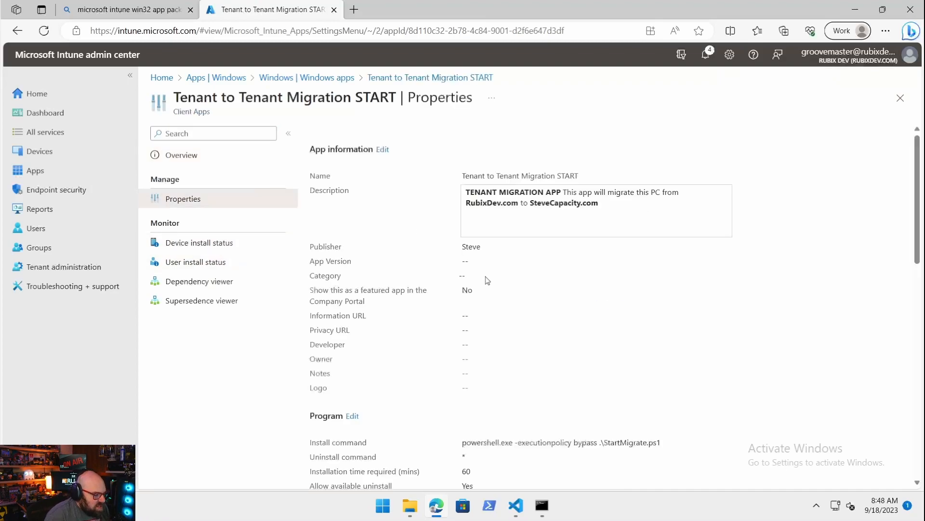
scroll(411, 333, "down", 7)
scroll(409, 343, "down", 4)
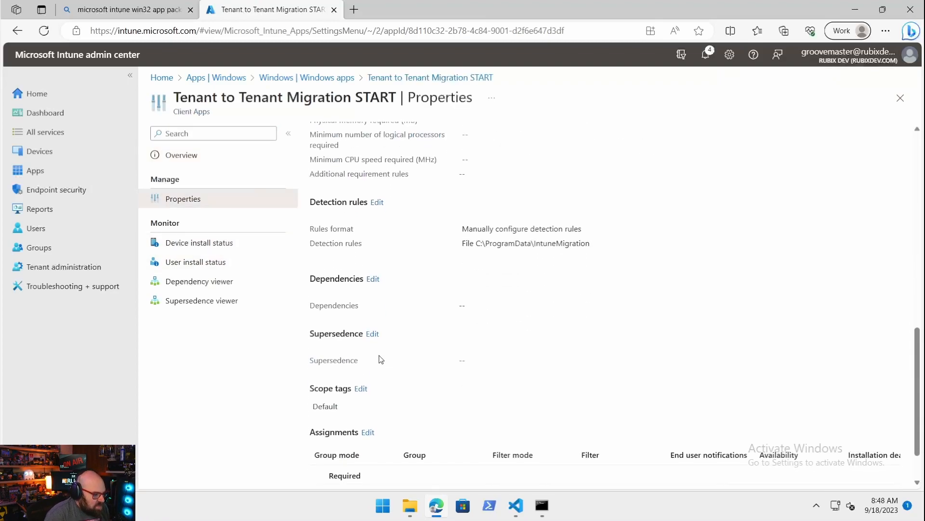
left_click(368, 433)
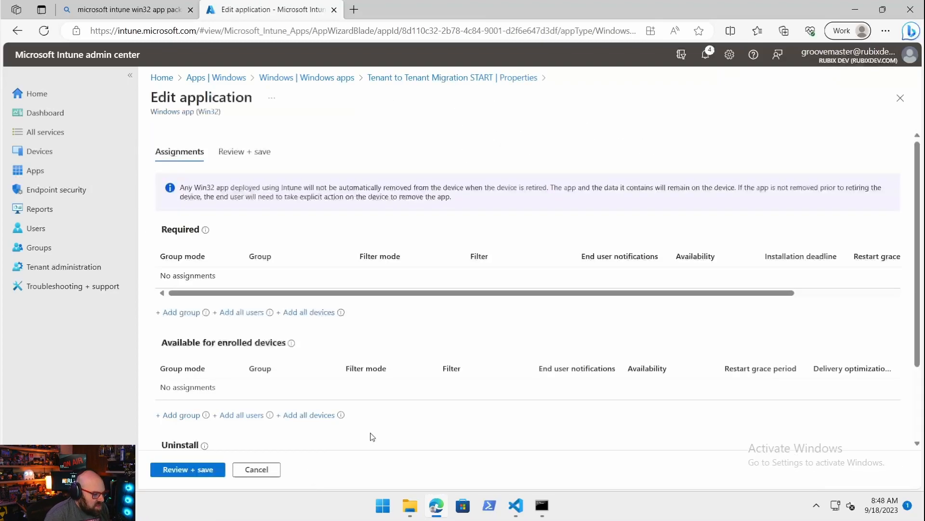
- Assign the group "INTUNE MIGRATION: WAVE 1" to the app as available for enrolled devices and save the application
left_click(177, 415)
left_click(467, 170)
type("INTUN")
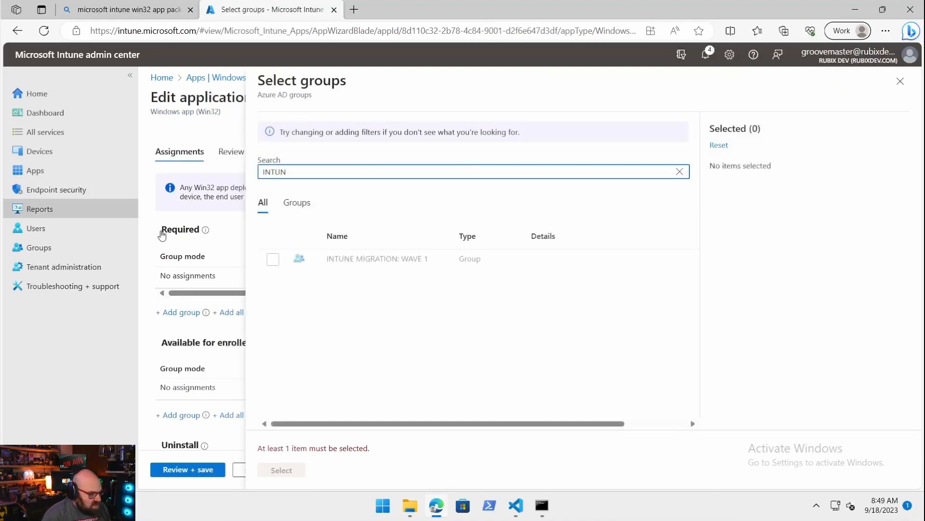
left_click(272, 260)
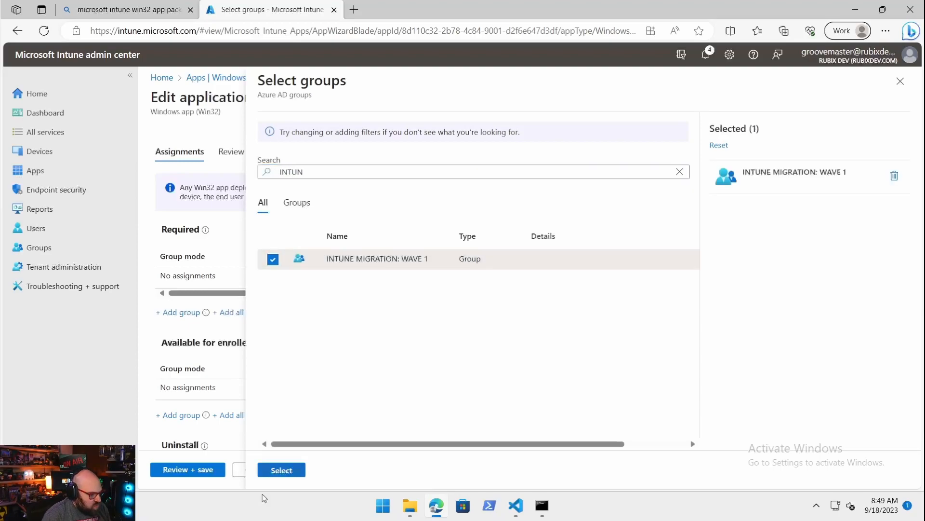
left_click(281, 470)
left_click(208, 471)
left_click(180, 471)
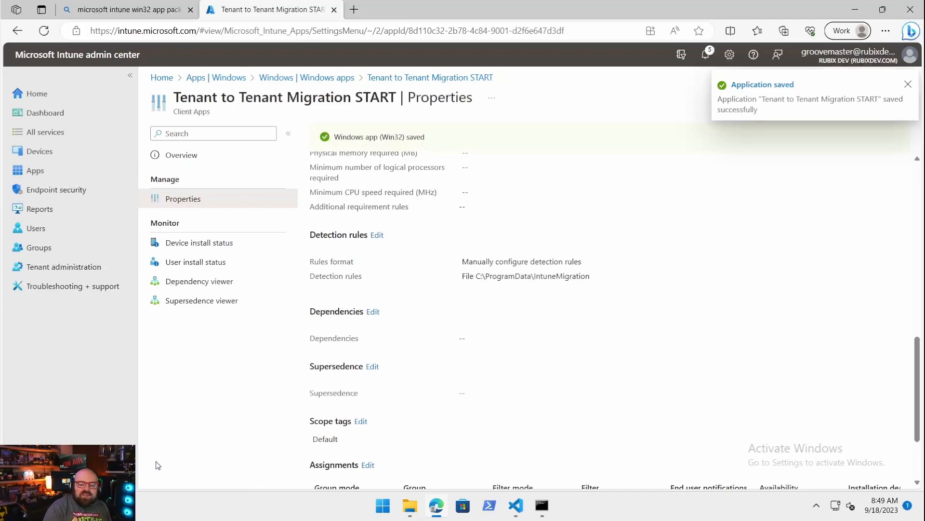